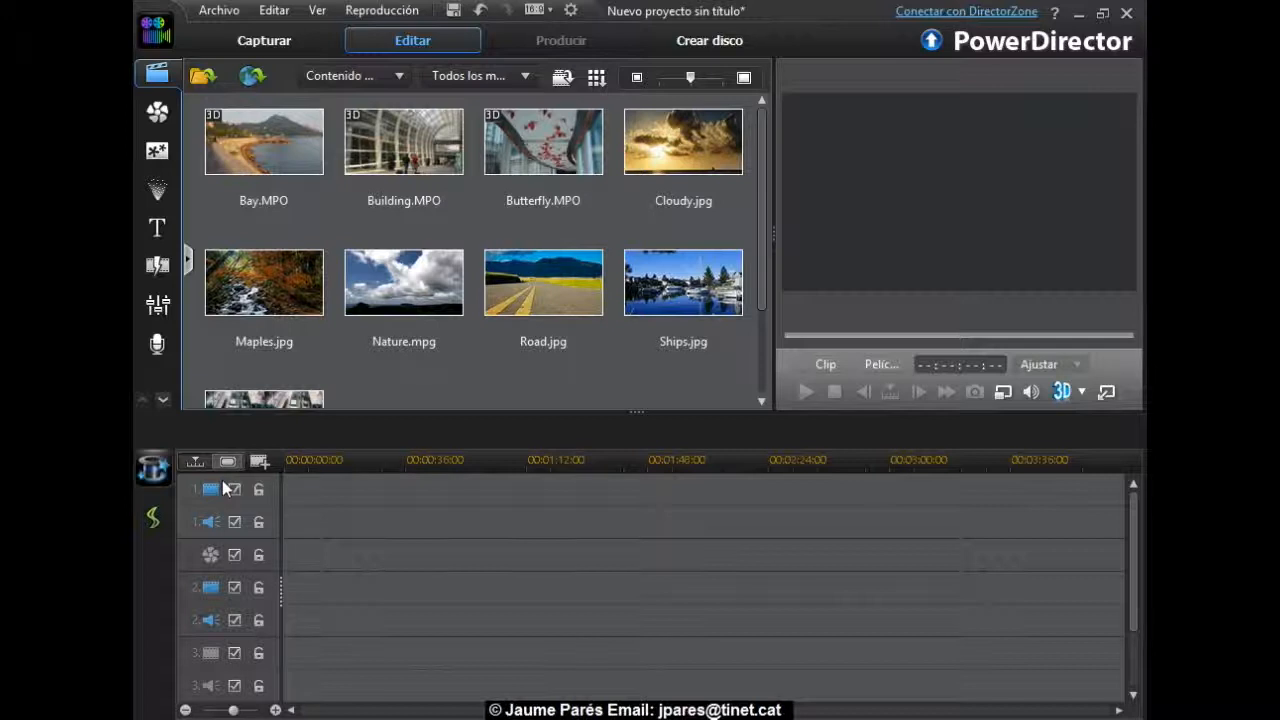
Insert Nature.mpg into video track 1 and Road.jpg into video track 2, both at the start of the timeline
mouse_move(373, 297)
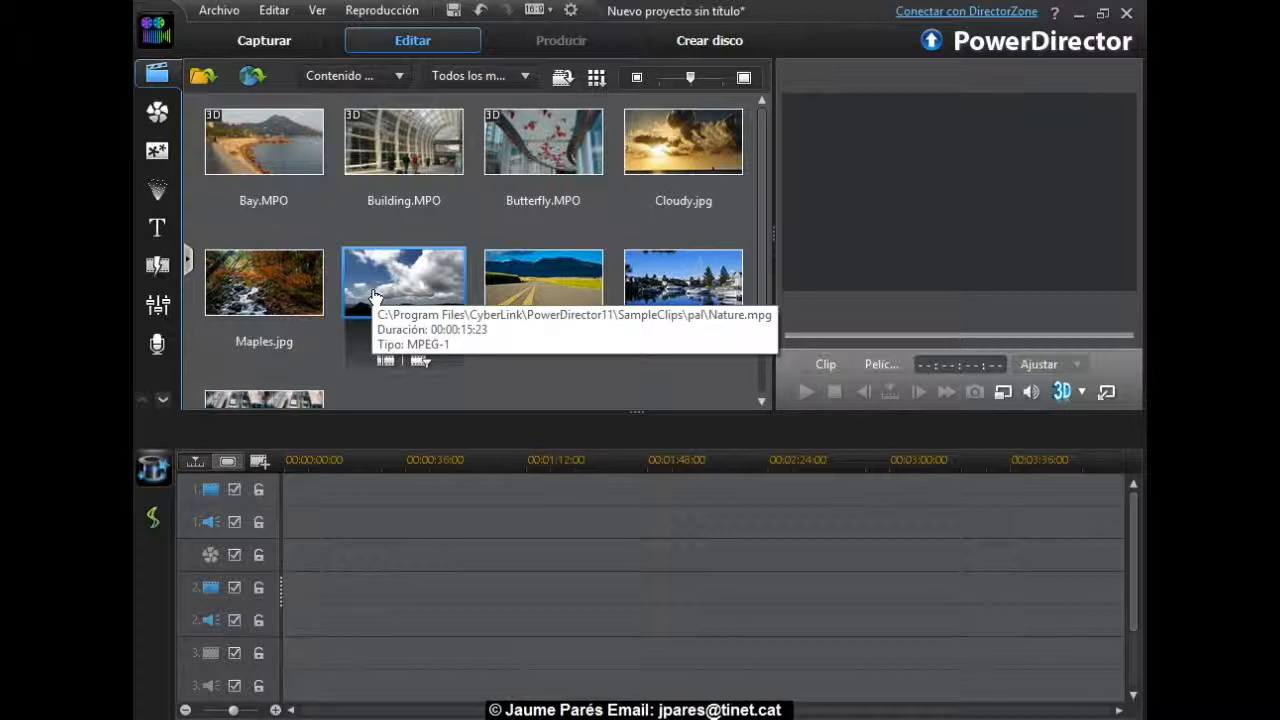
right_click(373, 297)
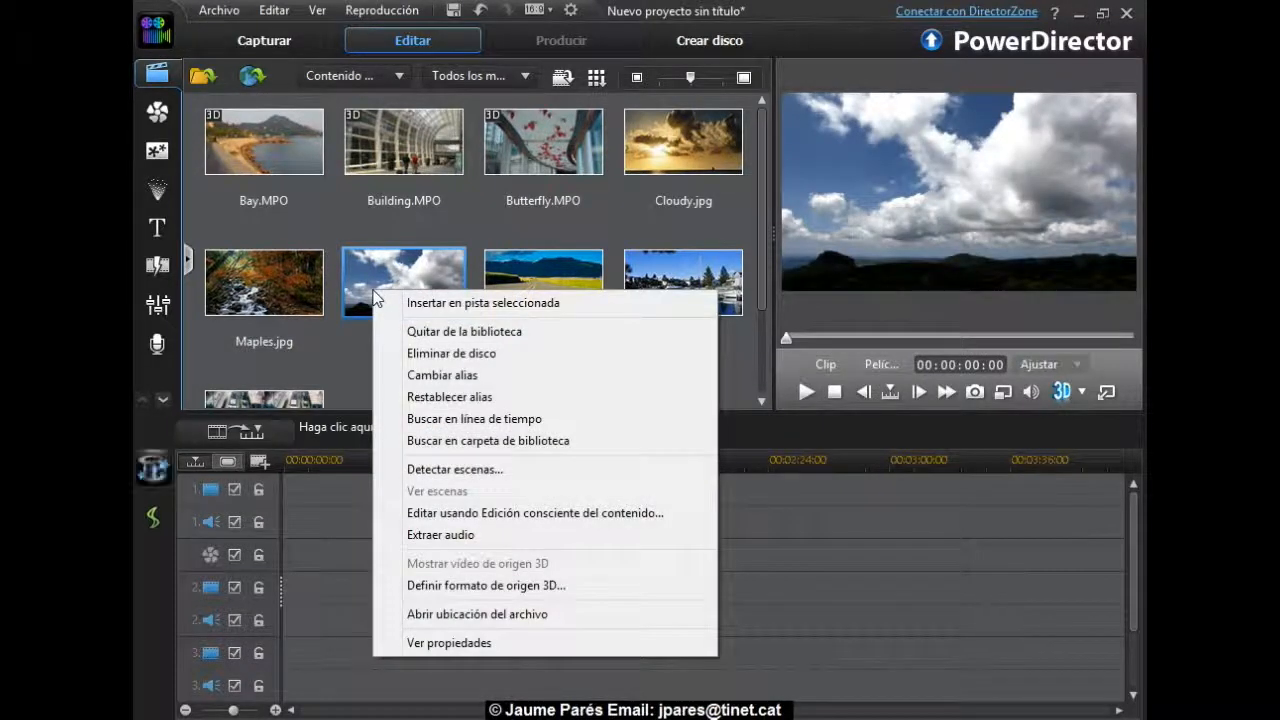
left_click(421, 311)
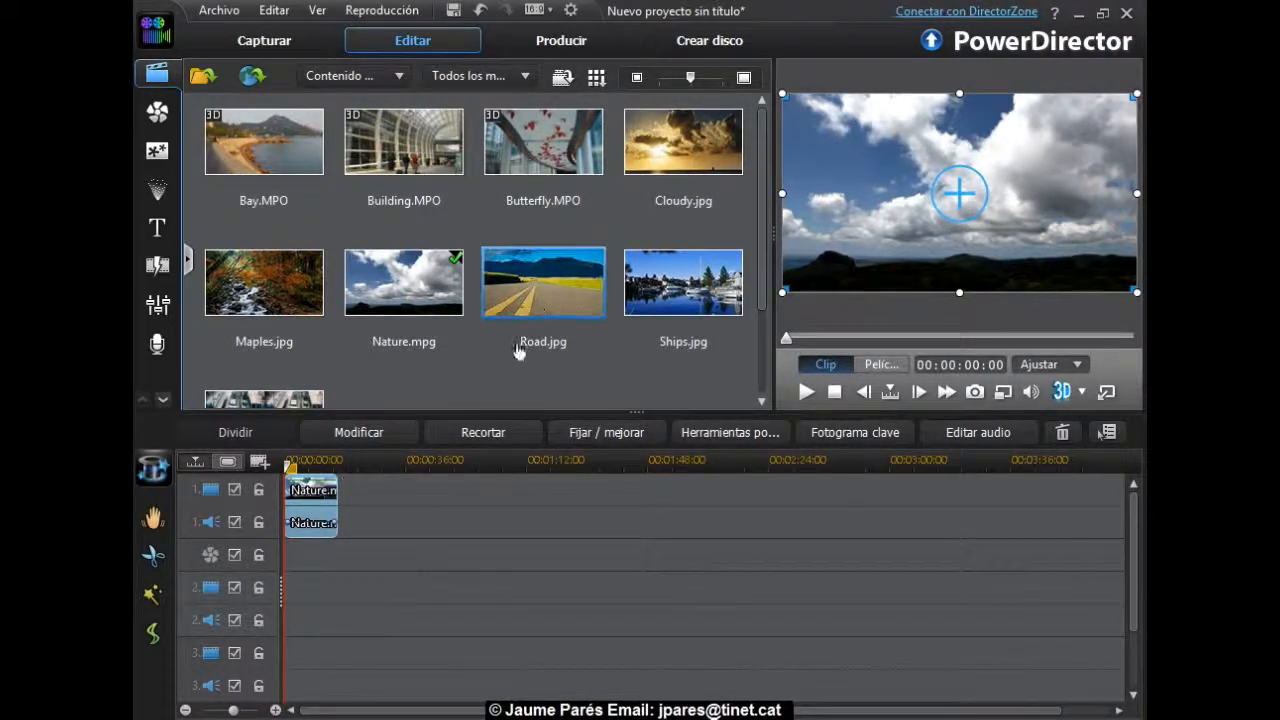
right_click(549, 292)
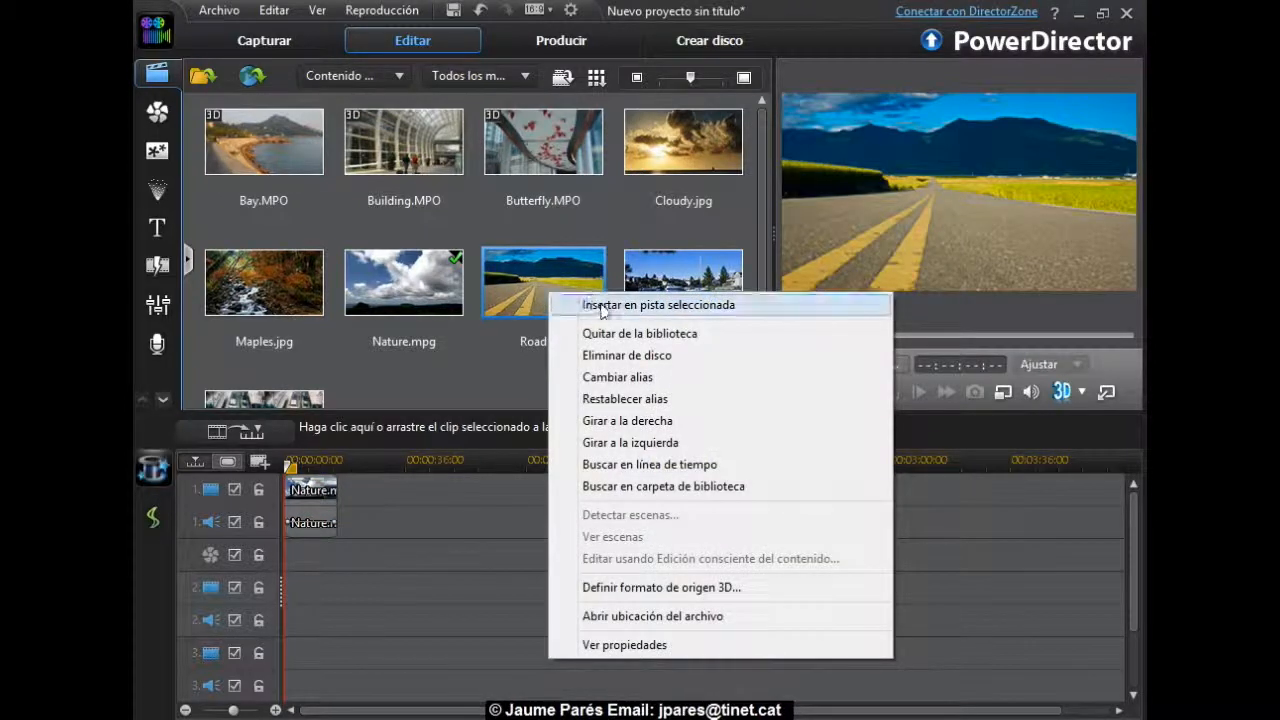
left_click(603, 306)
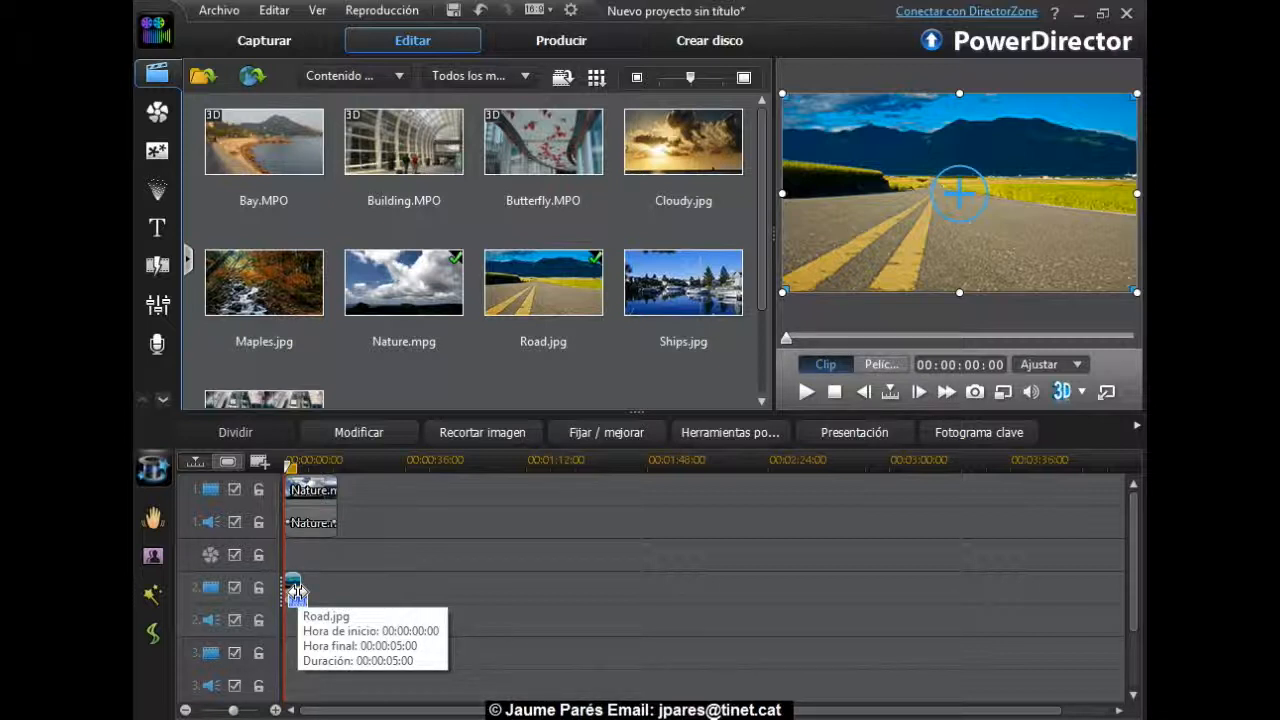
Add Ships.jpg to video track 1 directly after Nature.mpg and stretch its duration to about 00:02:13:17
scroll(303, 594, "up", 1)
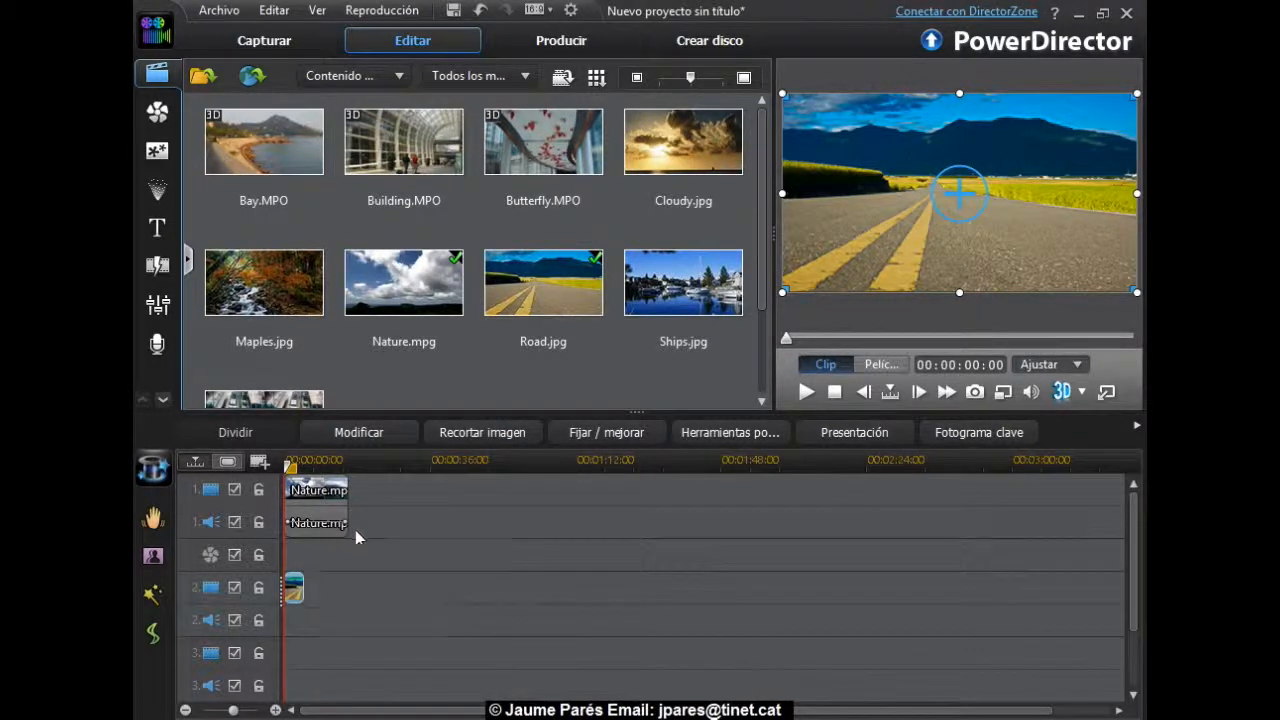
left_click_drag(660, 300, 356, 520)
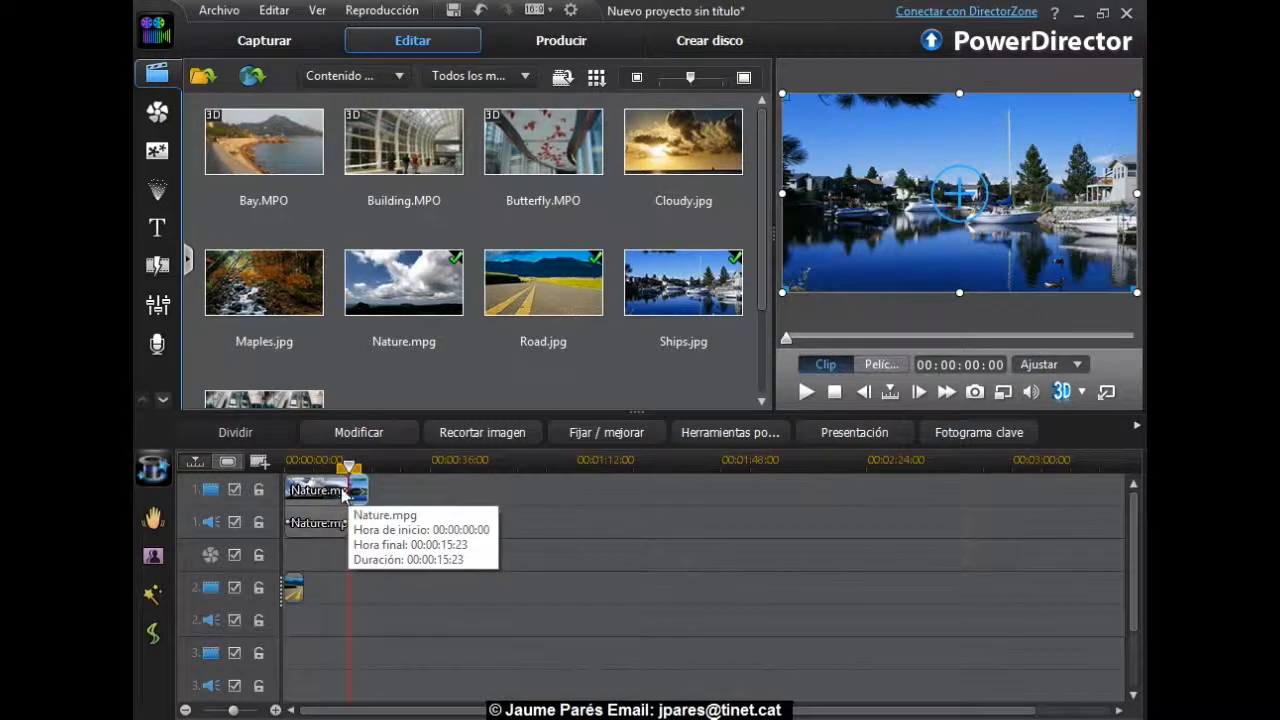
left_click_drag(361, 490, 662, 490)
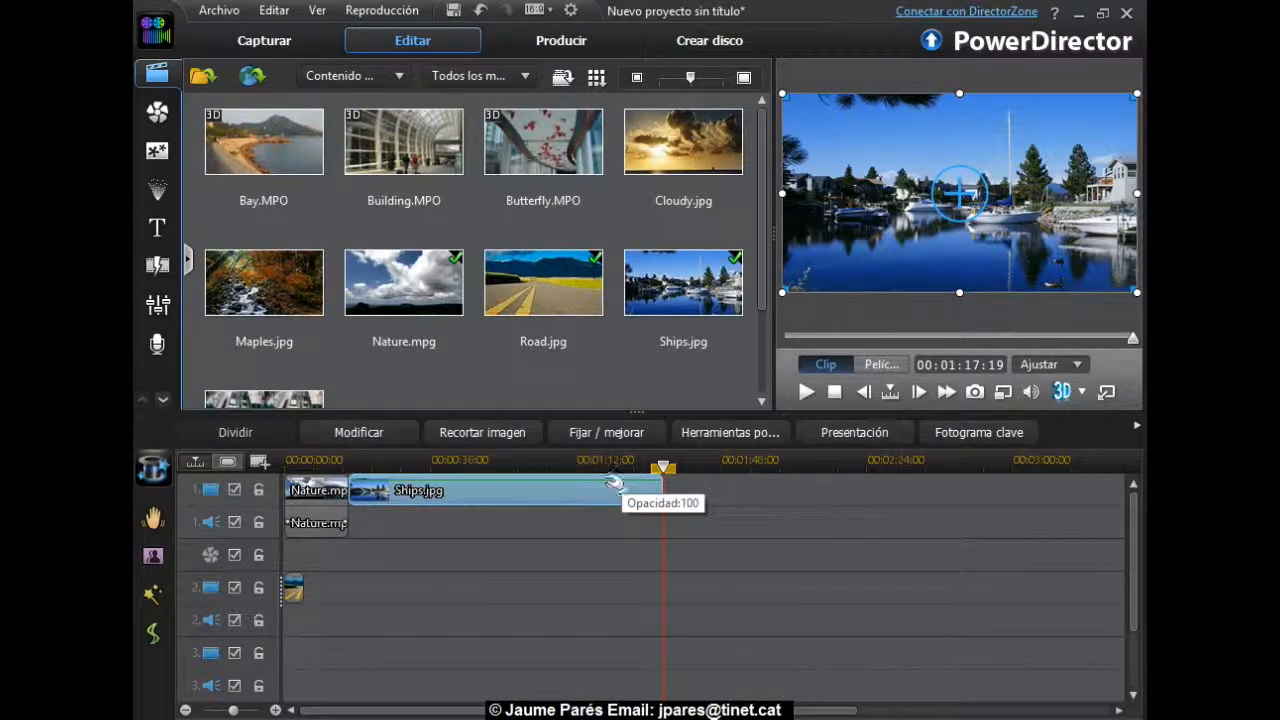
left_click_drag(658, 488, 889, 486)
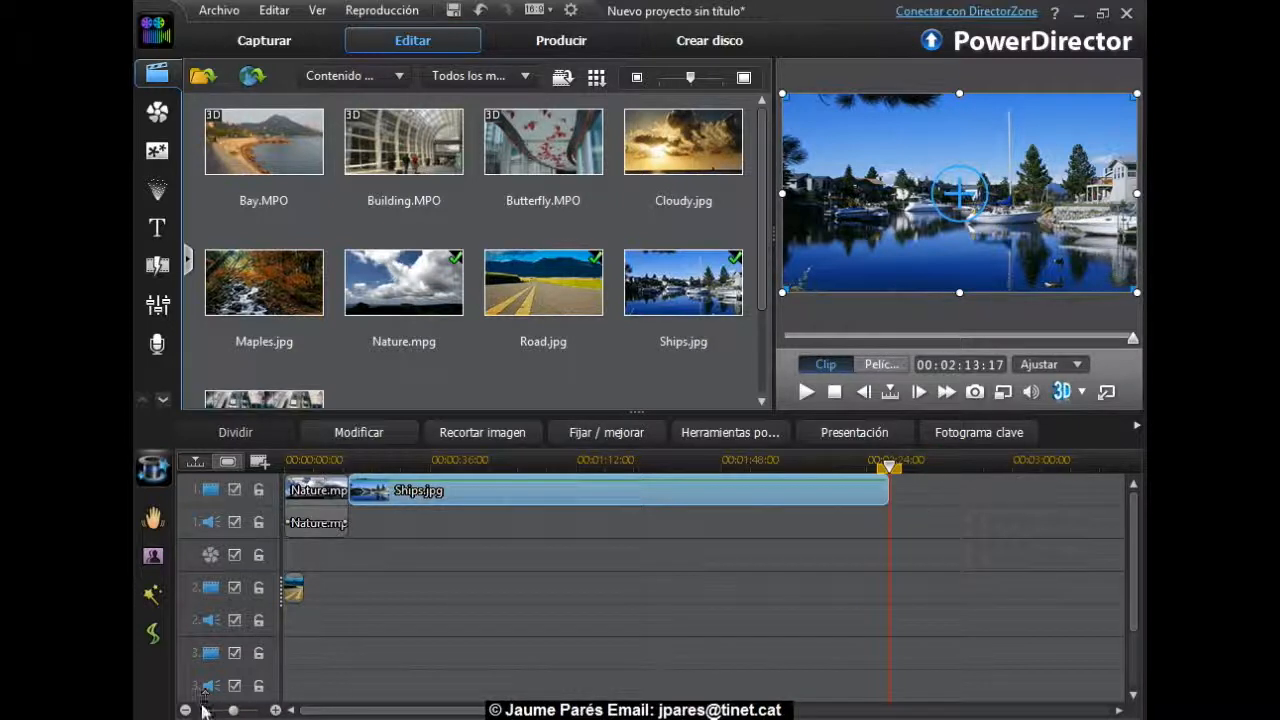
Zoom the timeline out and in to compare scales, and display the complete movie
left_click(185, 710)
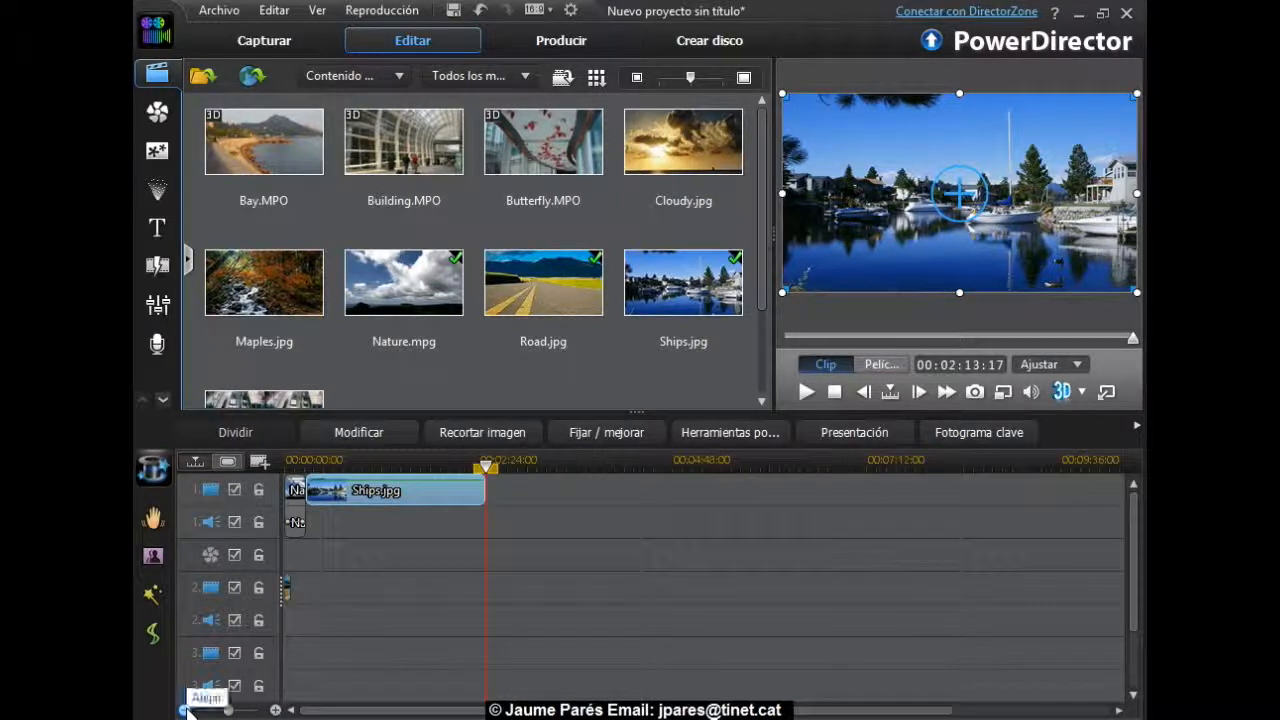
left_click(185, 710)
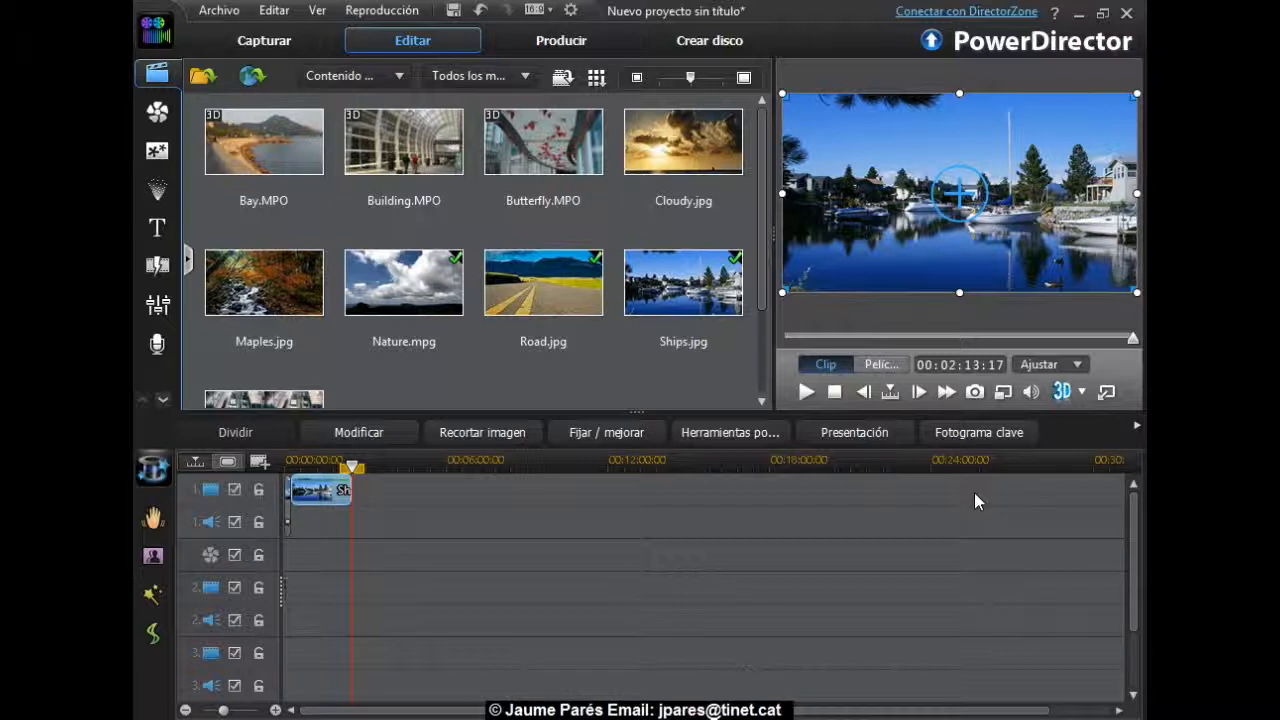
scroll(974, 492, "up", 1)
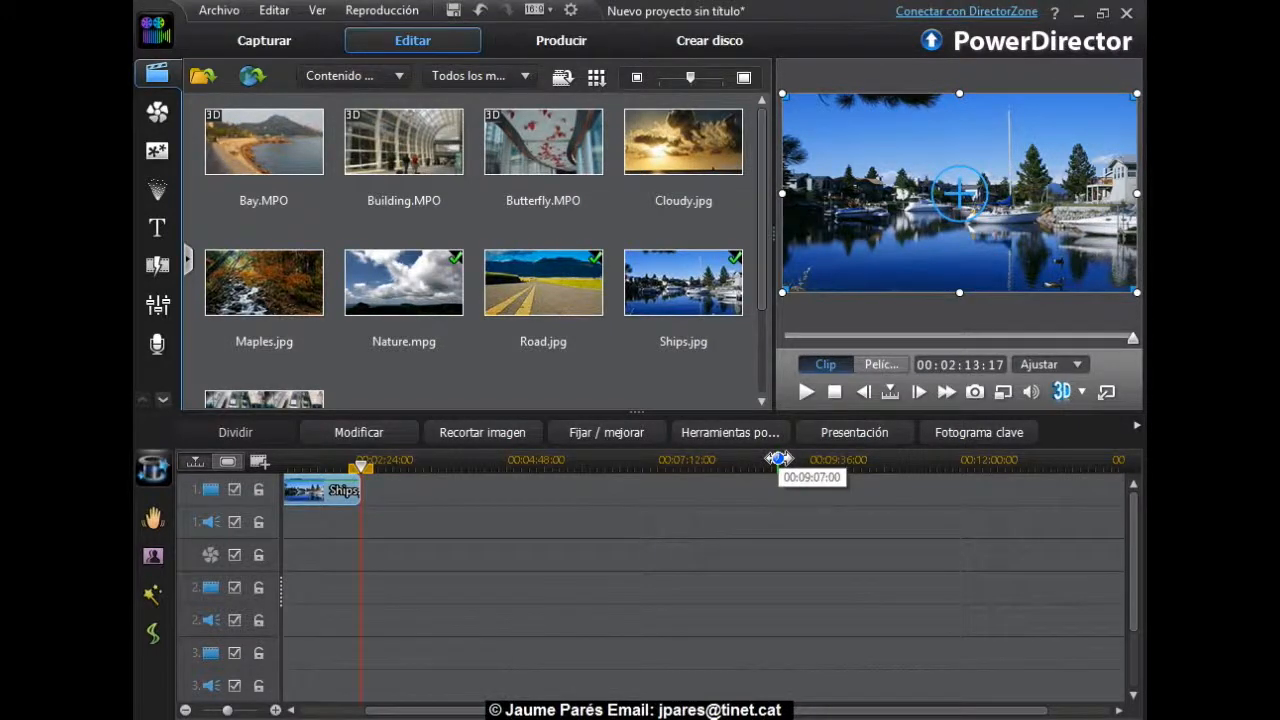
right_click(779, 459)
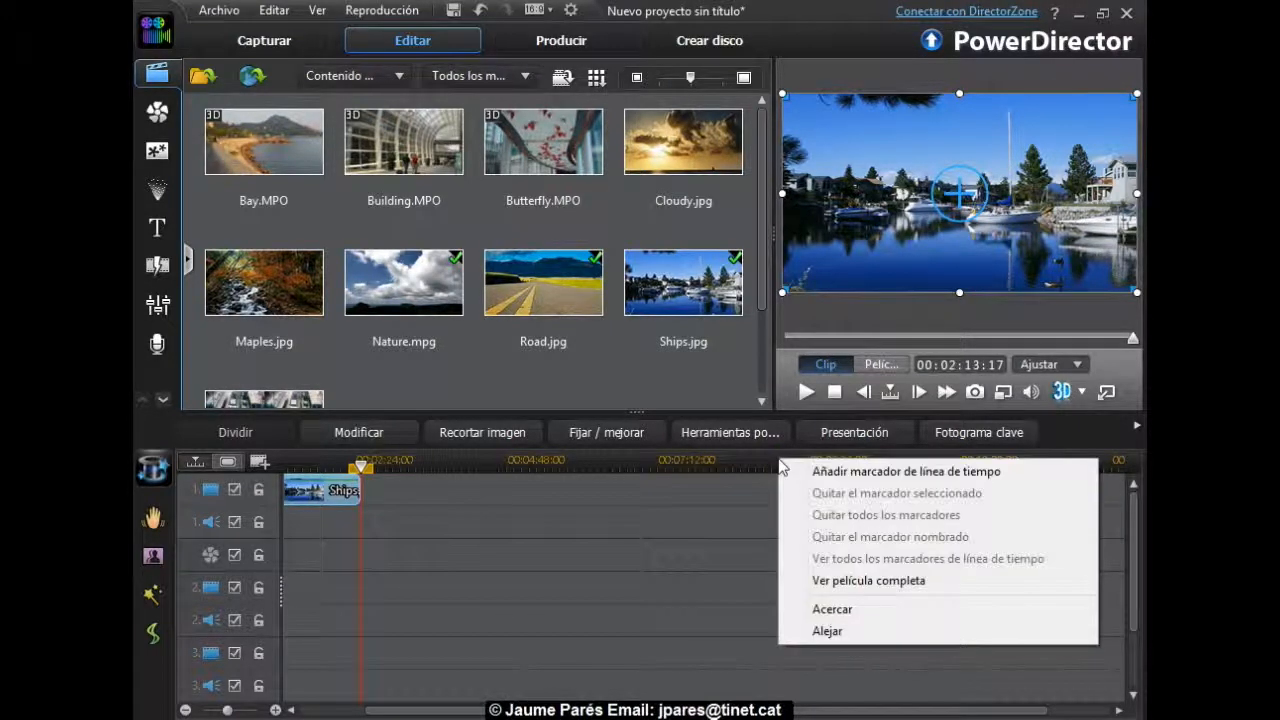
left_click(825, 582)
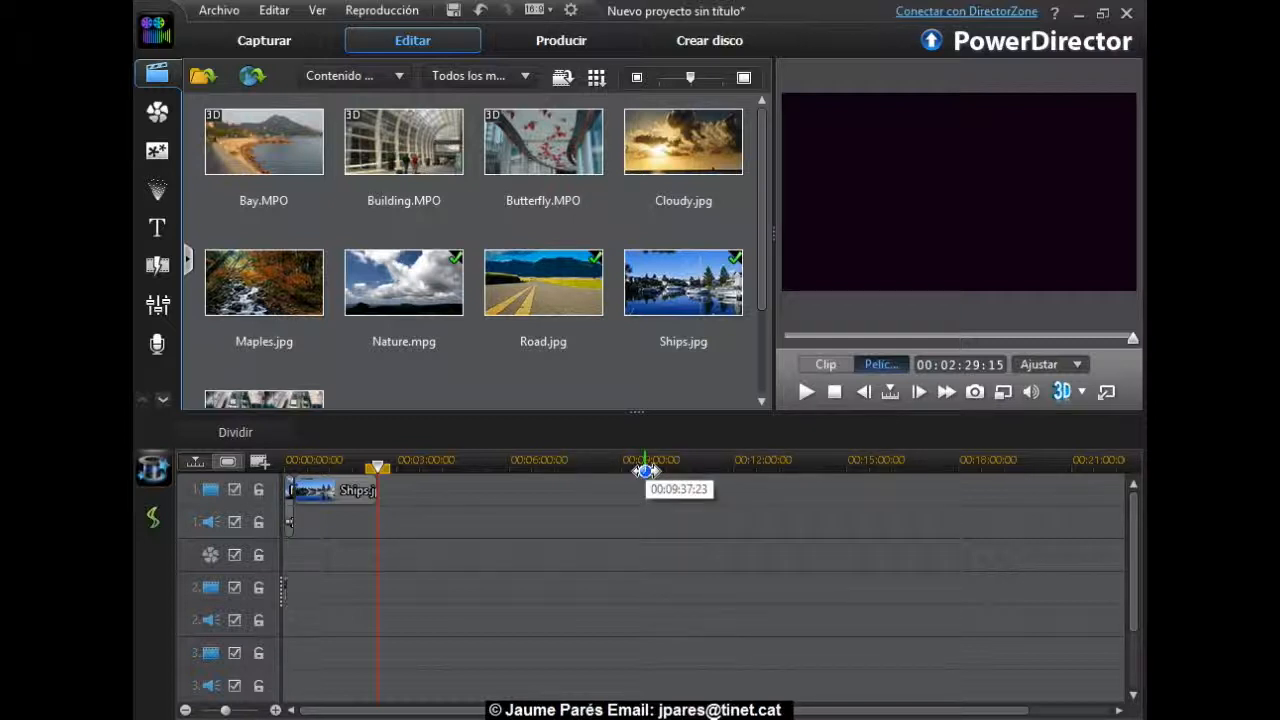
Add a timeline marker named "primer" at 00:09:37:23
right_click(645, 470)
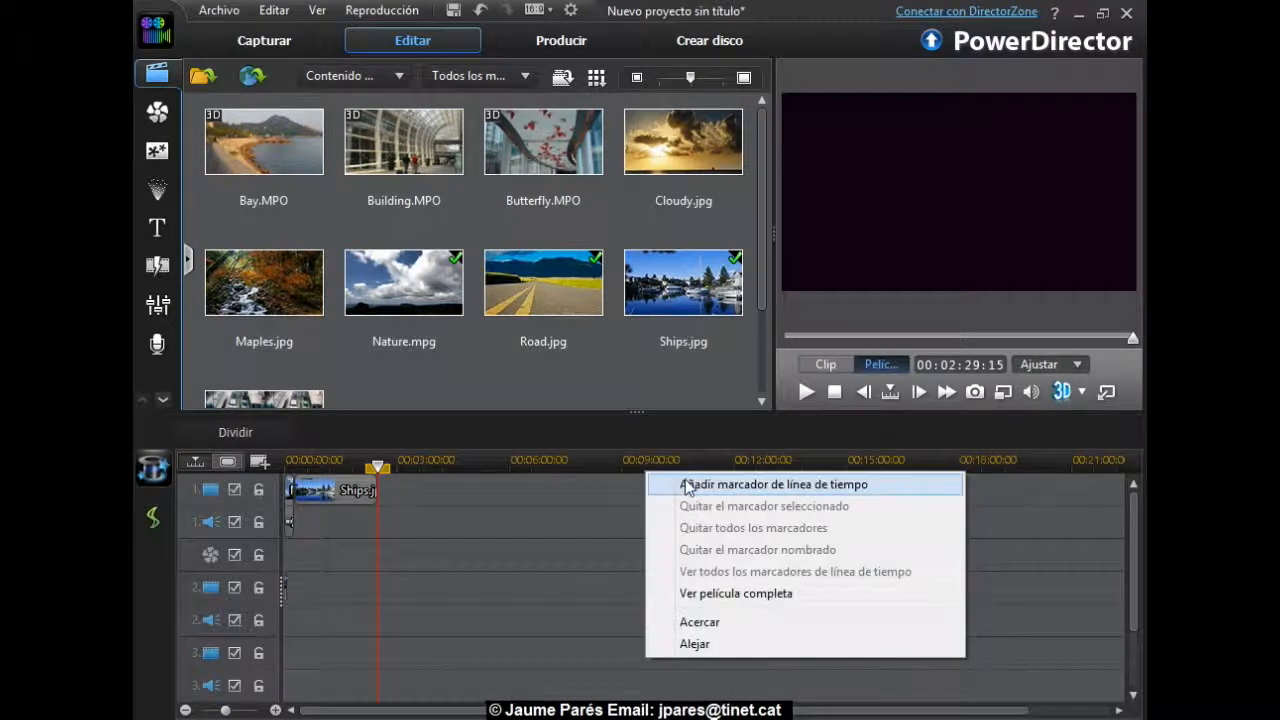
left_click(688, 487)
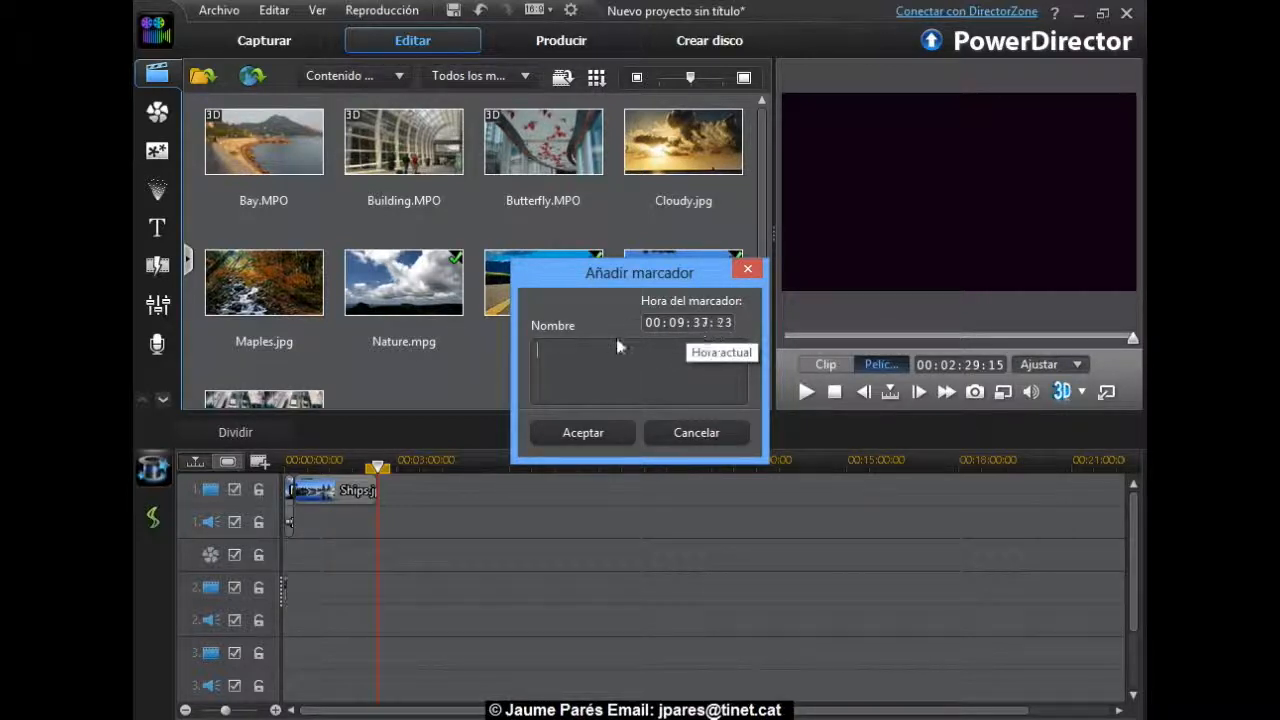
type("primer")
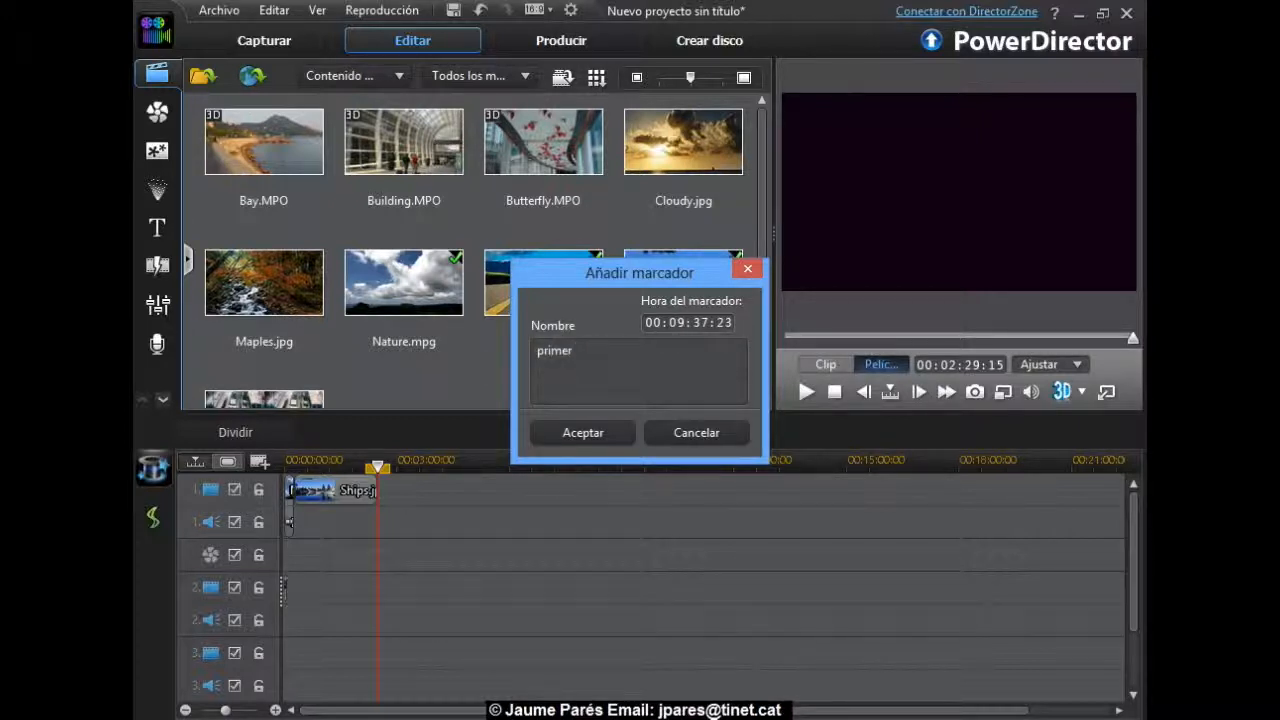
left_click(584, 438)
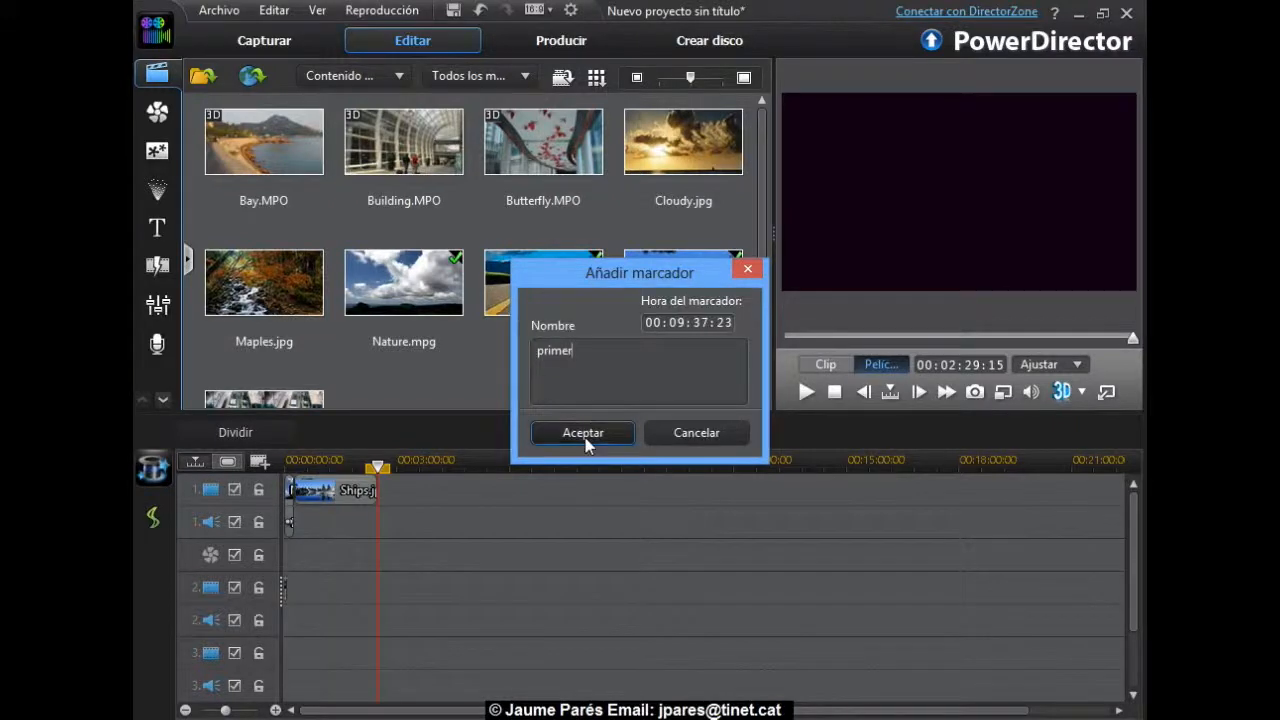
mouse_move(644, 474)
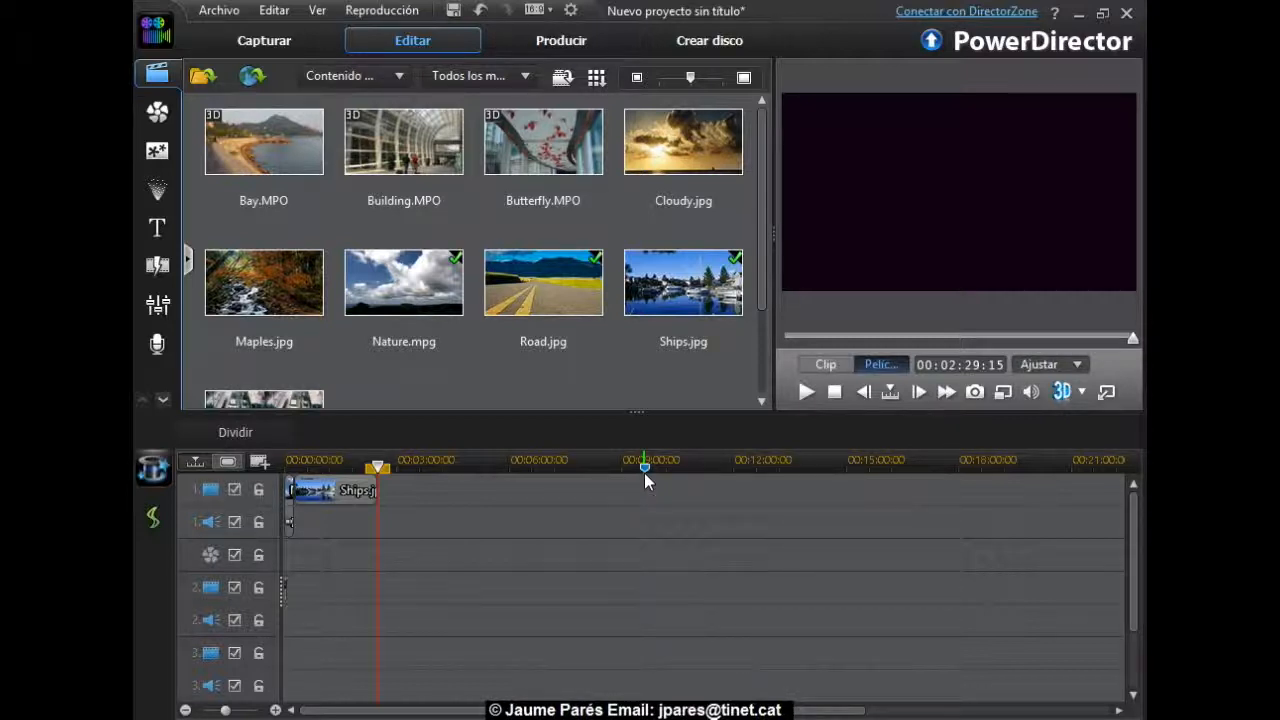
Place Maples.jpg on video track 1 at the "primer" marker and undo the placement
mouse_move(300, 283)
left_mouse_down()
mouse_move(290, 340)
mouse_move(604, 557)
mouse_move(648, 505)
left_mouse_up()
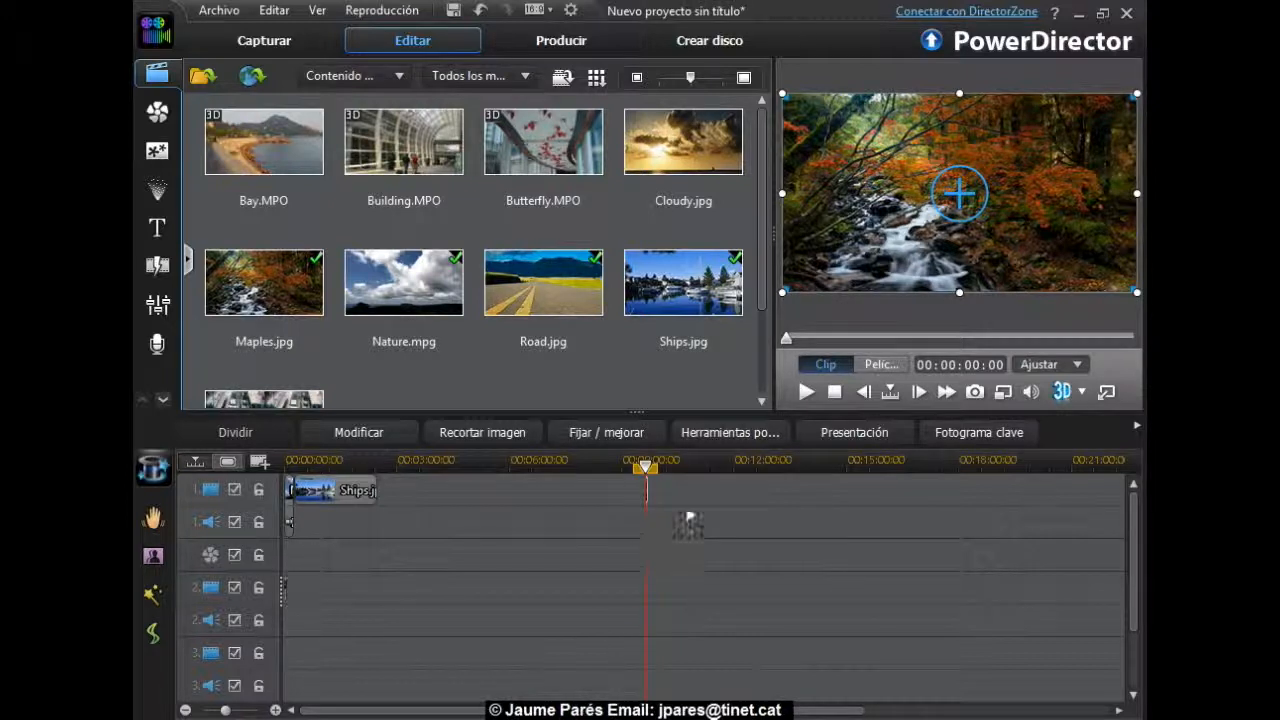
key("ctrl+z")
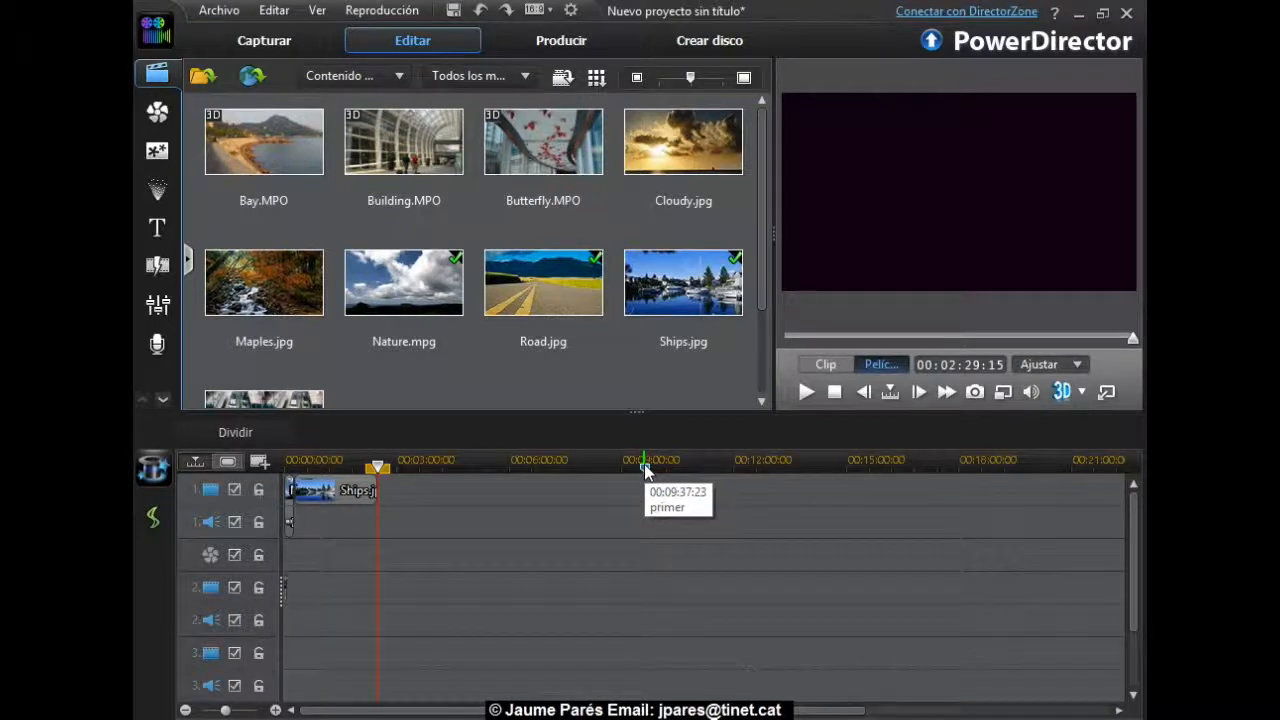
Remove all timeline markers and delete every clip from the timeline
right_click(645, 468)
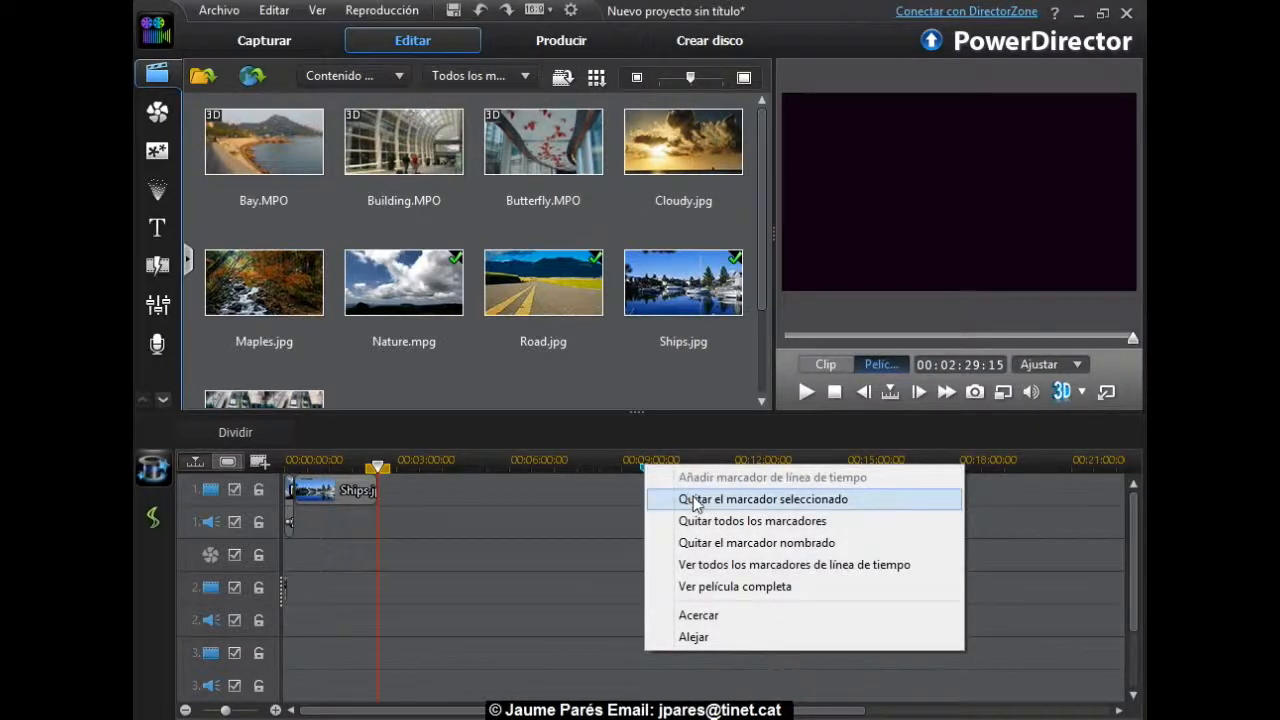
left_click(780, 521)
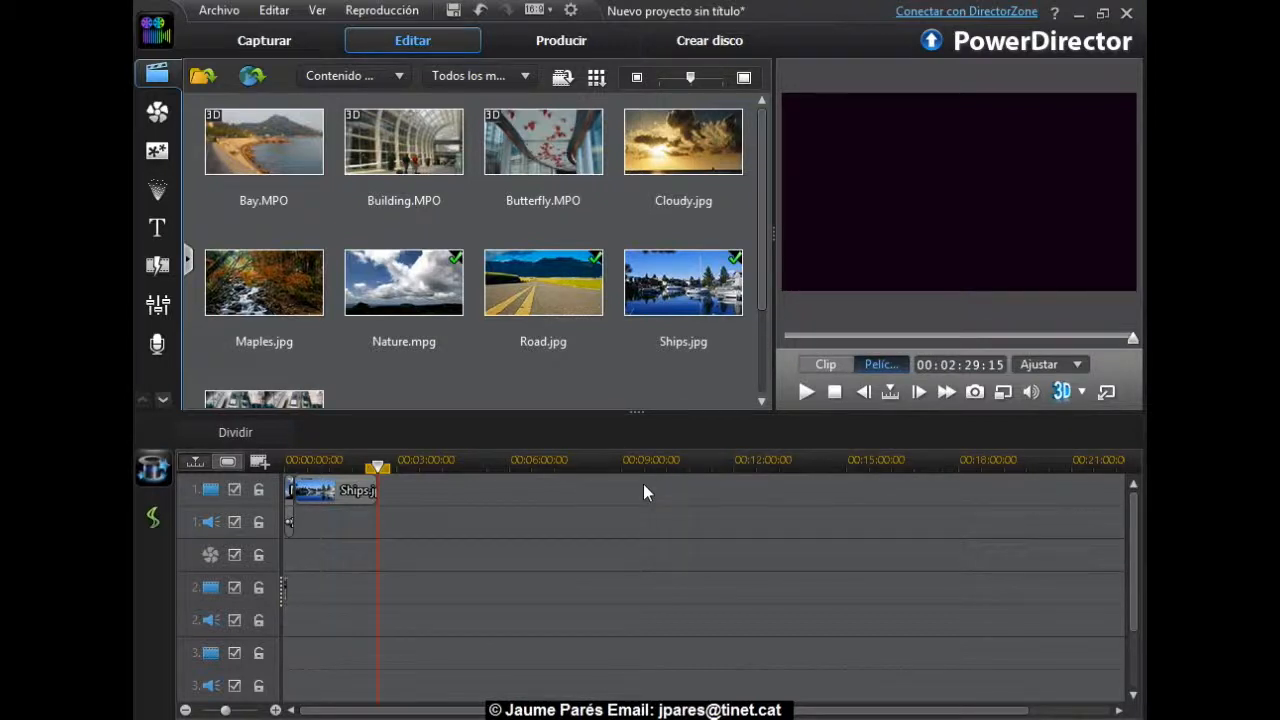
key("ctrl+a")
key("Delete")
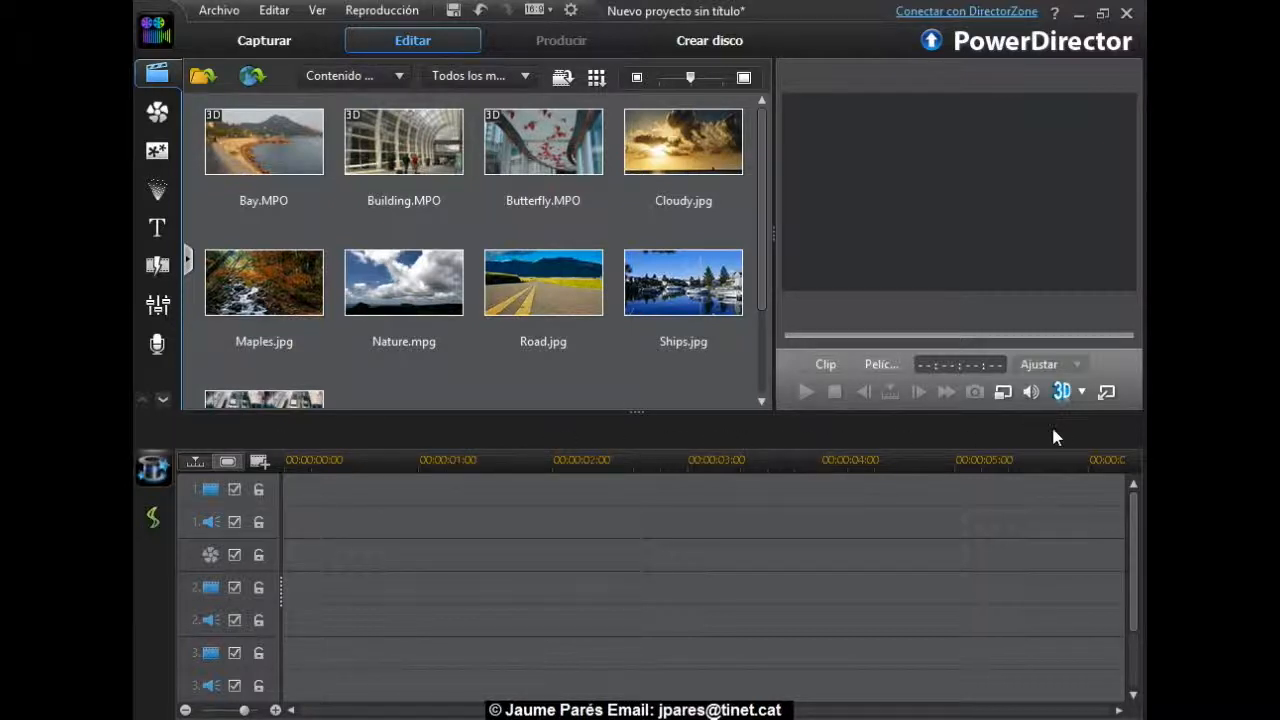
Insert Road.jpg into video track 1 at the start of the empty timeline
left_click(583, 298)
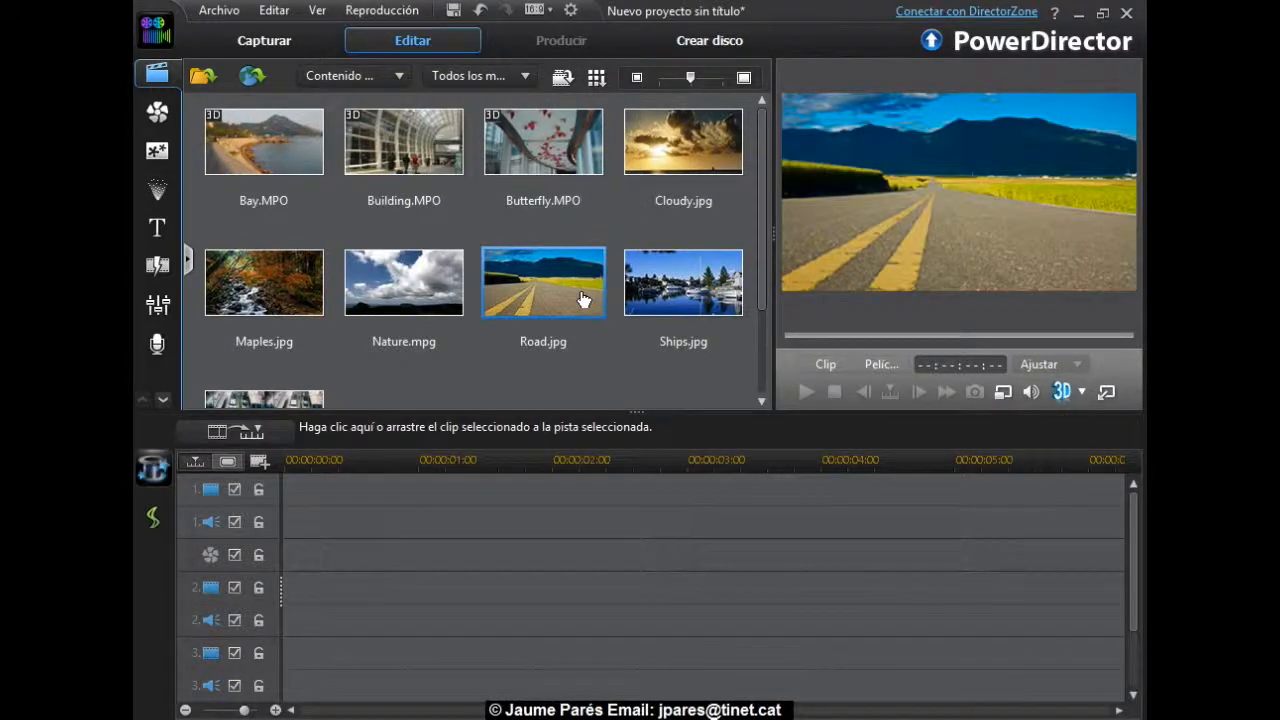
right_click(583, 298)
left_click(633, 308)
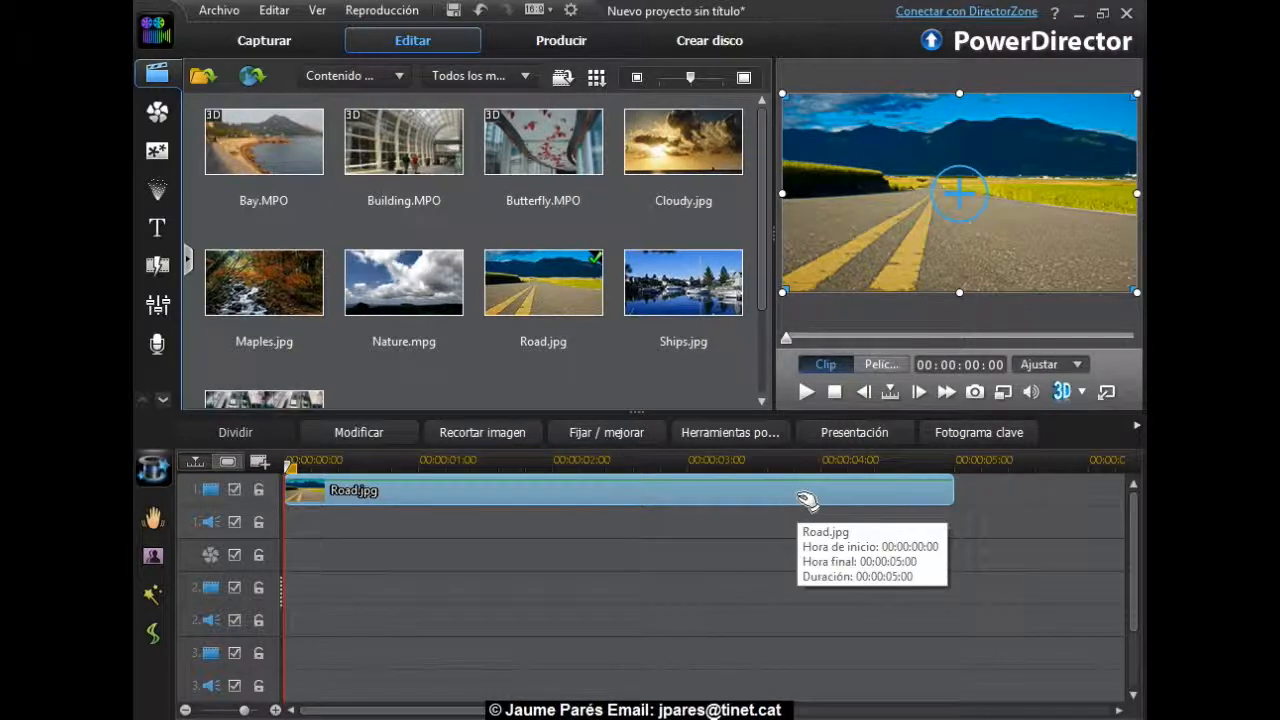
Reveal the remaining clip tools, remove the selected Road.jpg clip from the timeline and undo the removal
left_click(1137, 427)
left_click(1138, 426)
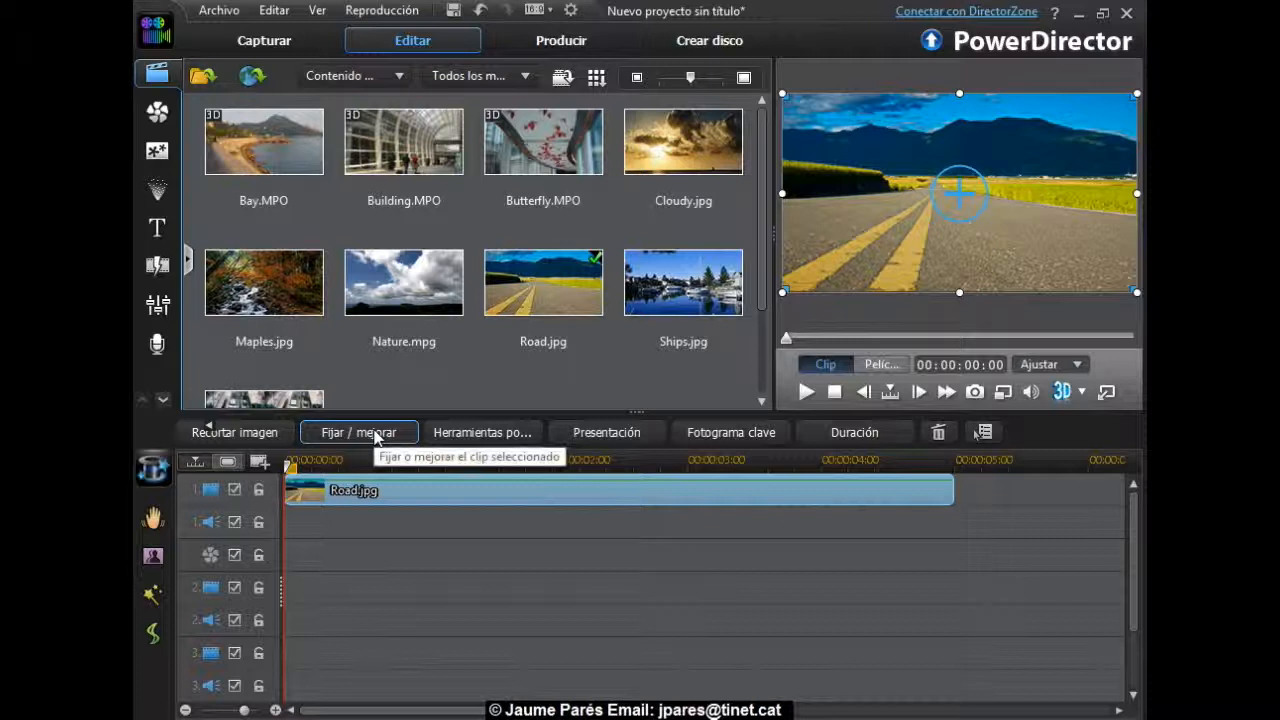
left_click(937, 433)
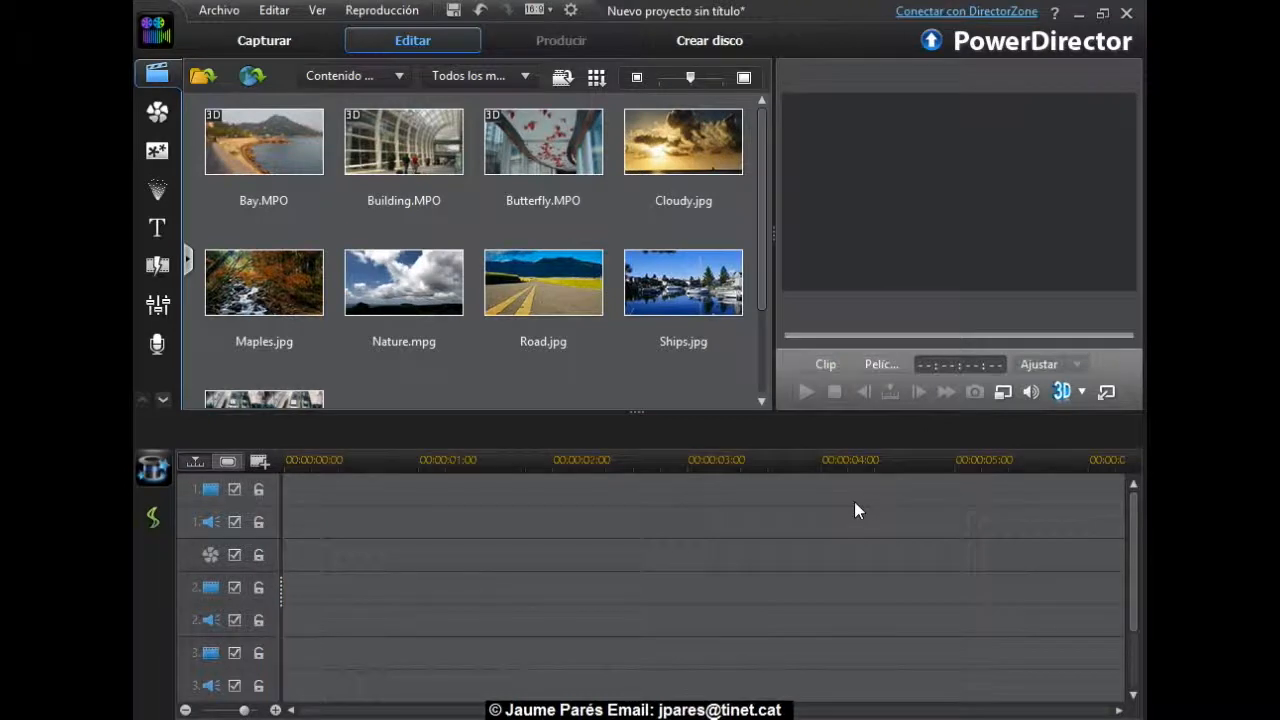
key("ctrl+z")
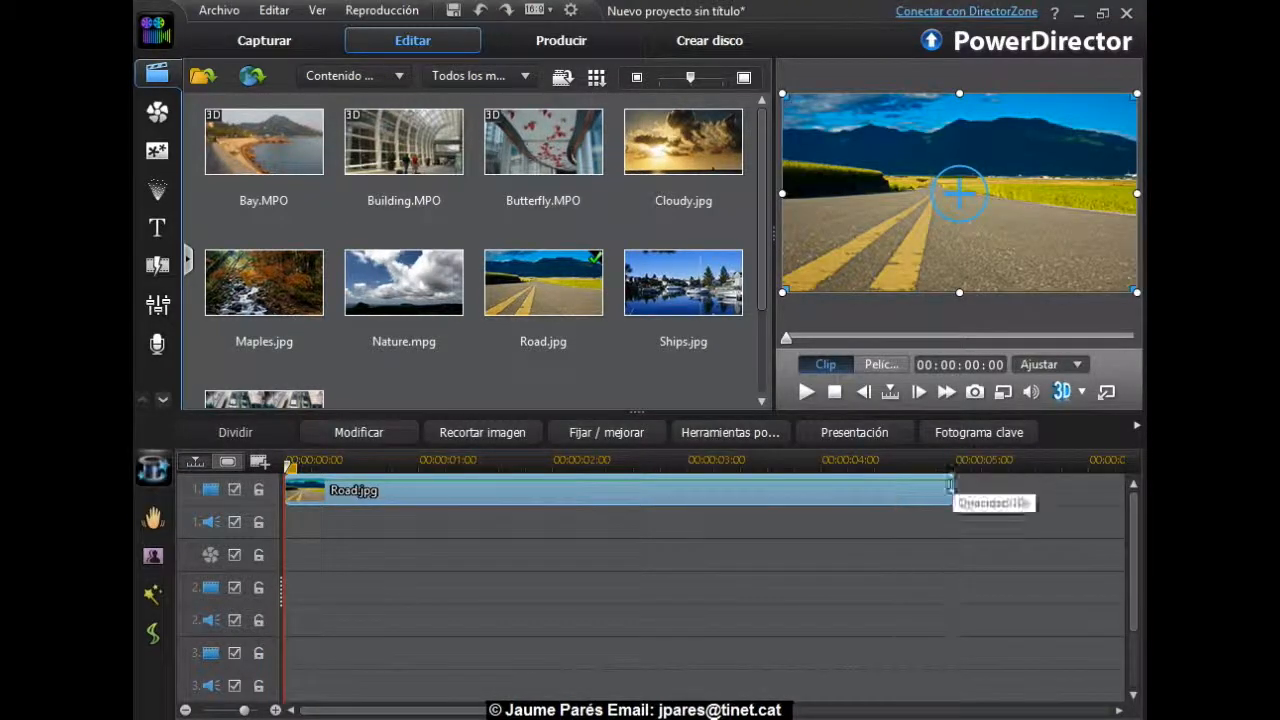
Delete the Road.jpg clip from video track 1 once more and undo the deletion
left_click(1136, 425)
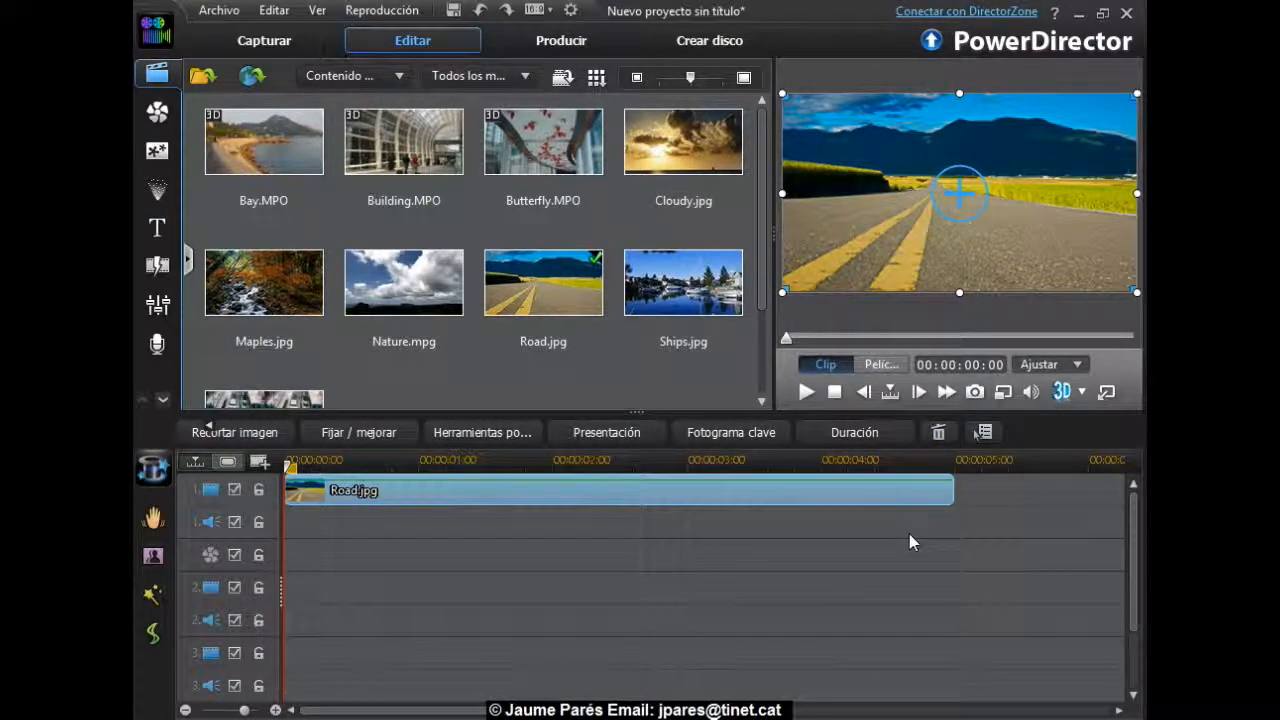
key("Delete")
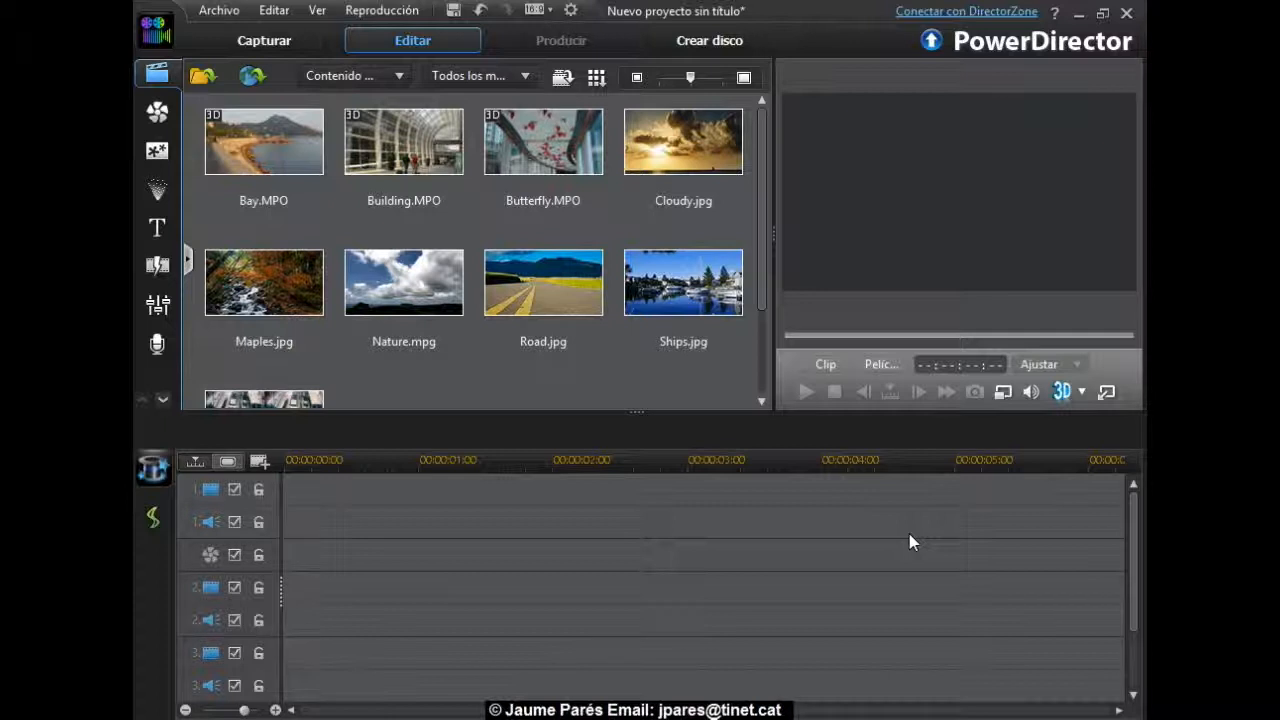
key("ctrl+z")
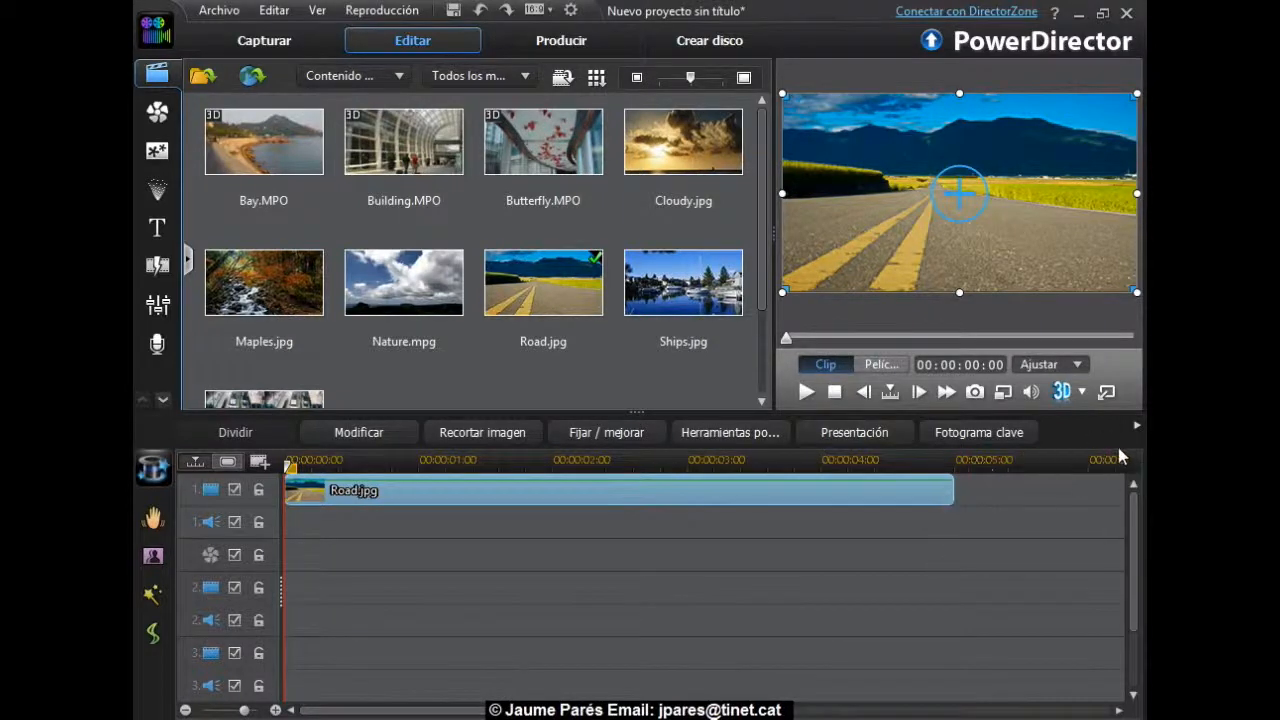
Reveal the remaining clip tools and examine the list of further editing functions for the selected Road.jpg clip
left_click(1135, 425)
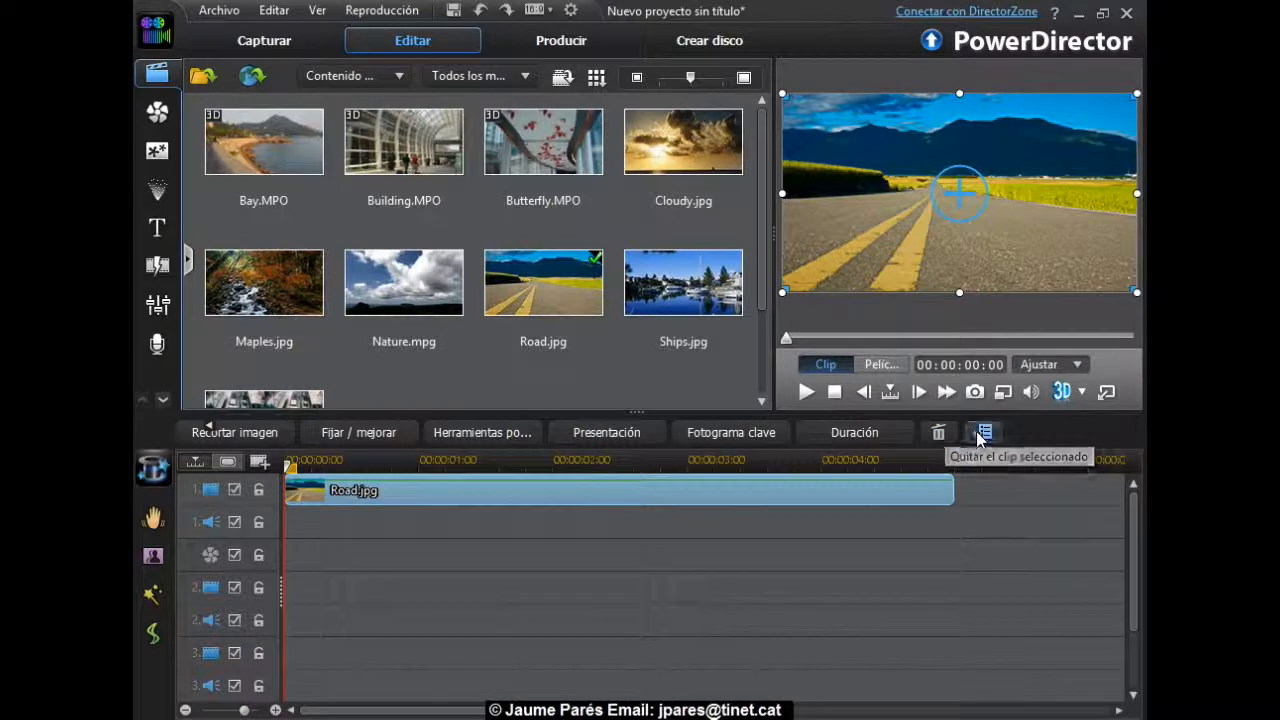
left_click(977, 432)
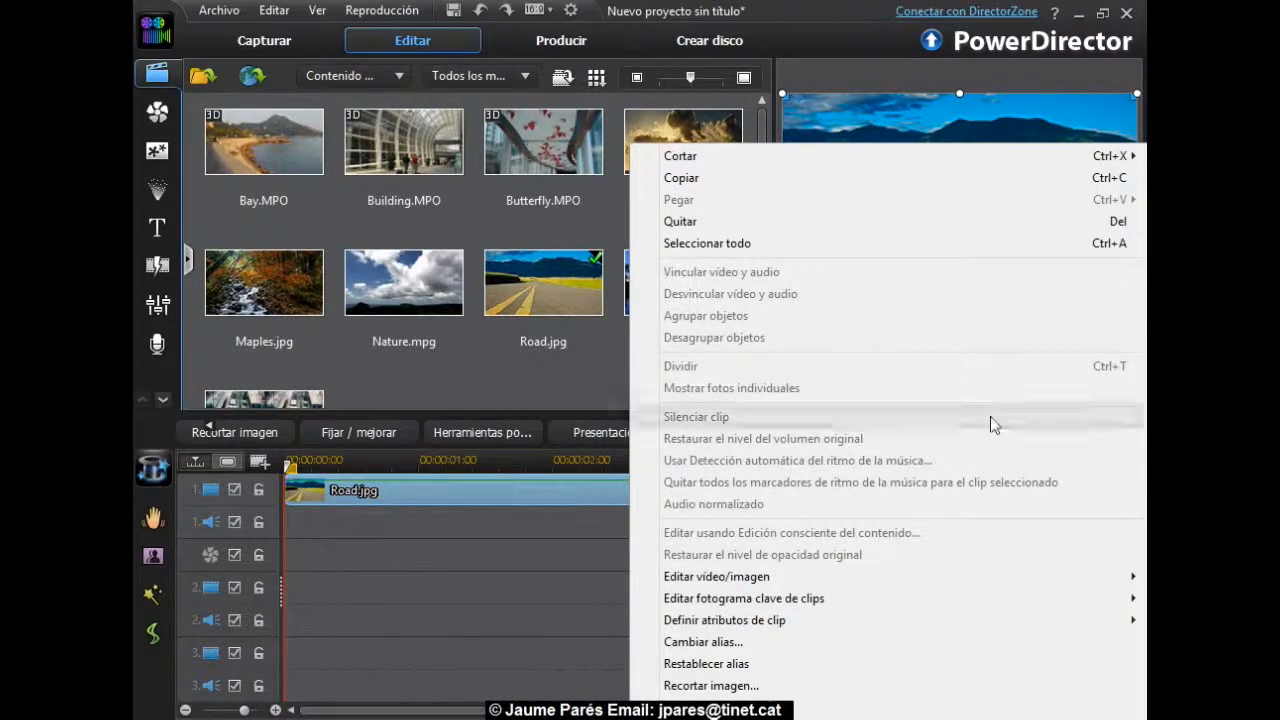
mouse_move(1124, 160)
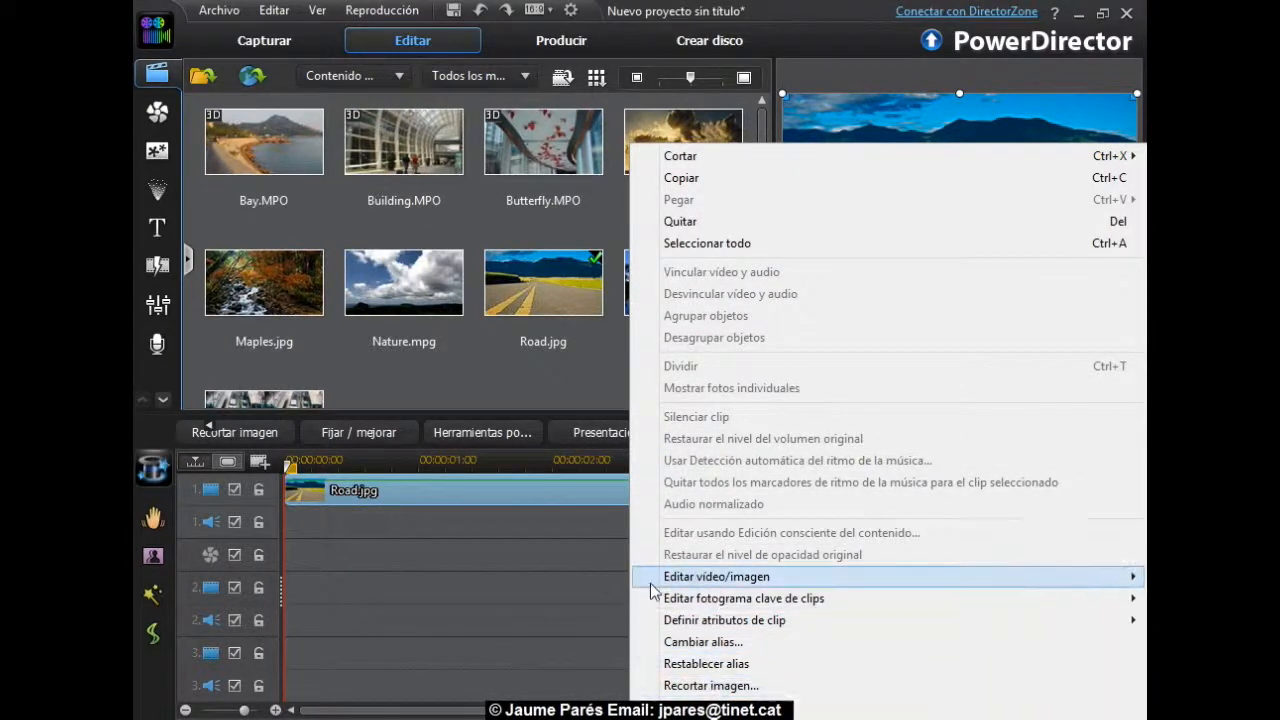
left_click(602, 579)
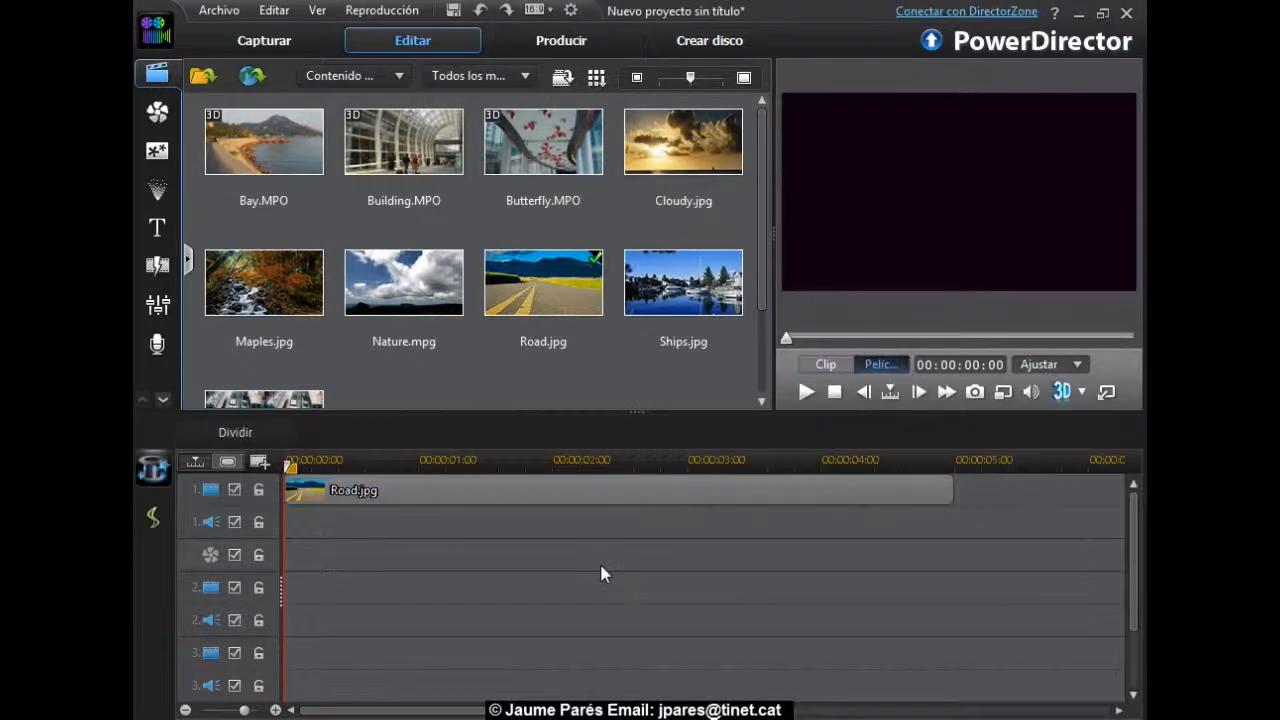
Clear the Road.jpg clip from the timeline and filter the media library to show only videos
key("ctrl+z")
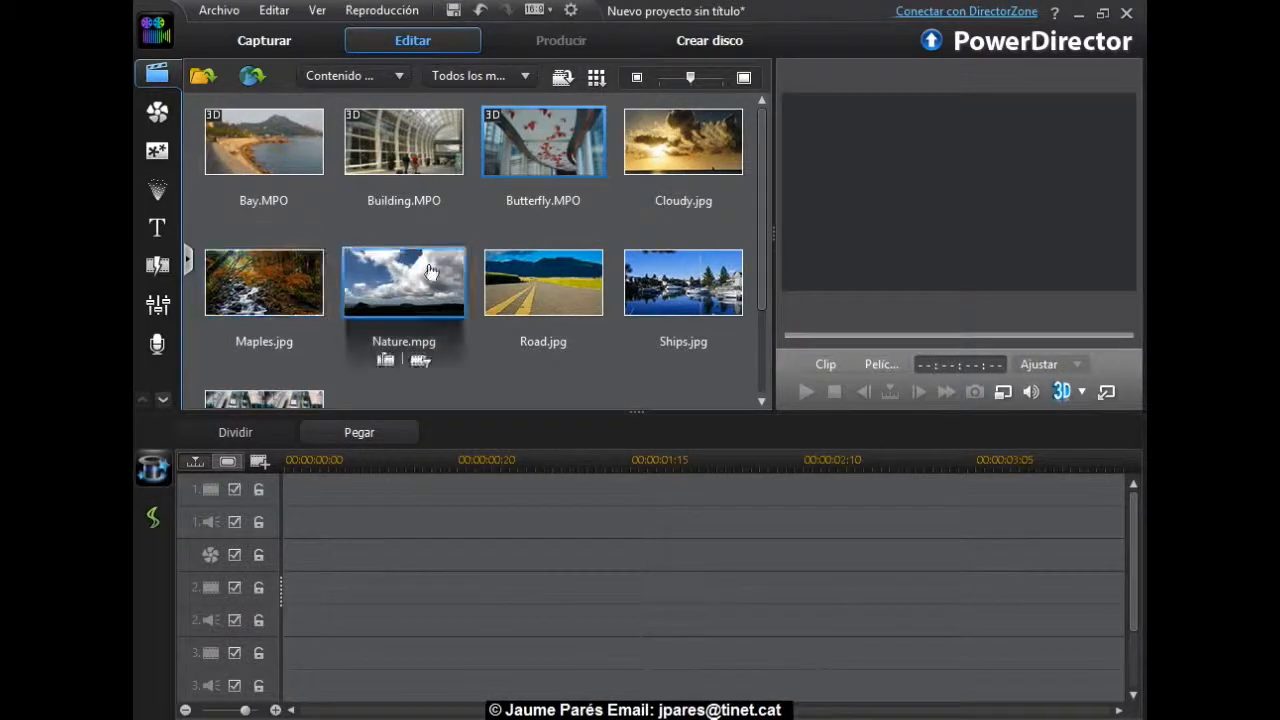
left_click(643, 273)
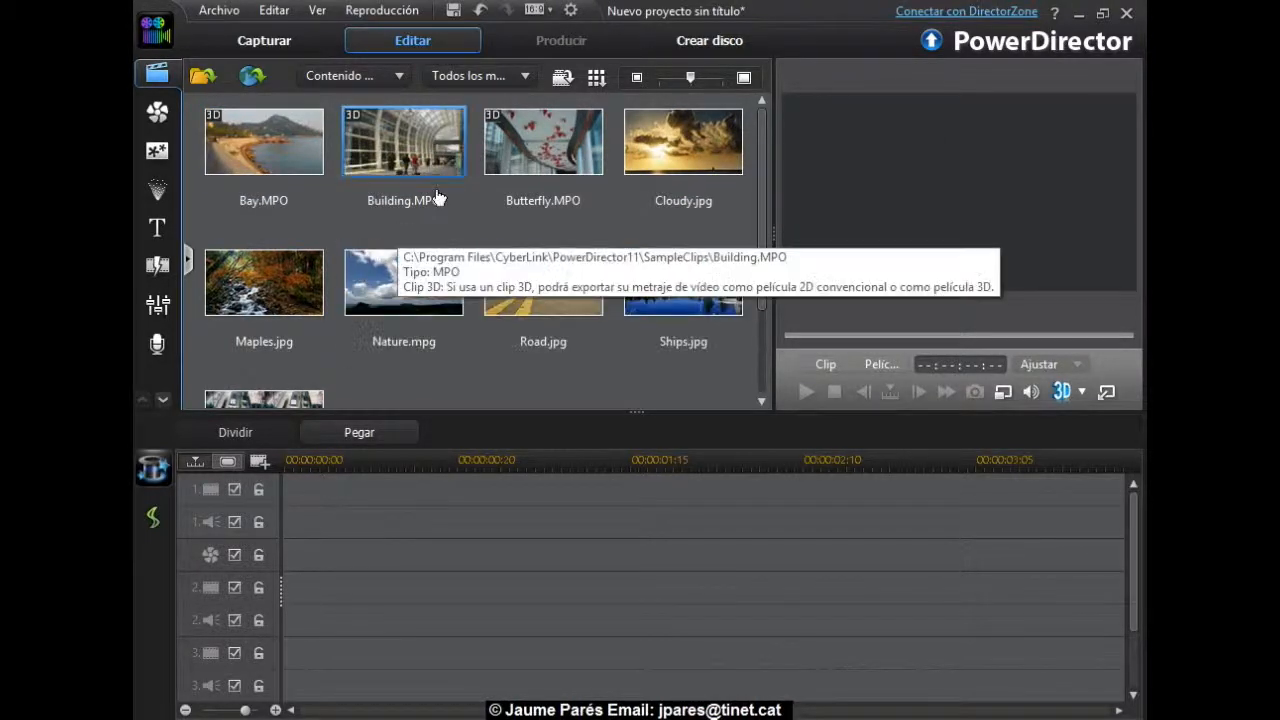
left_click(525, 77)
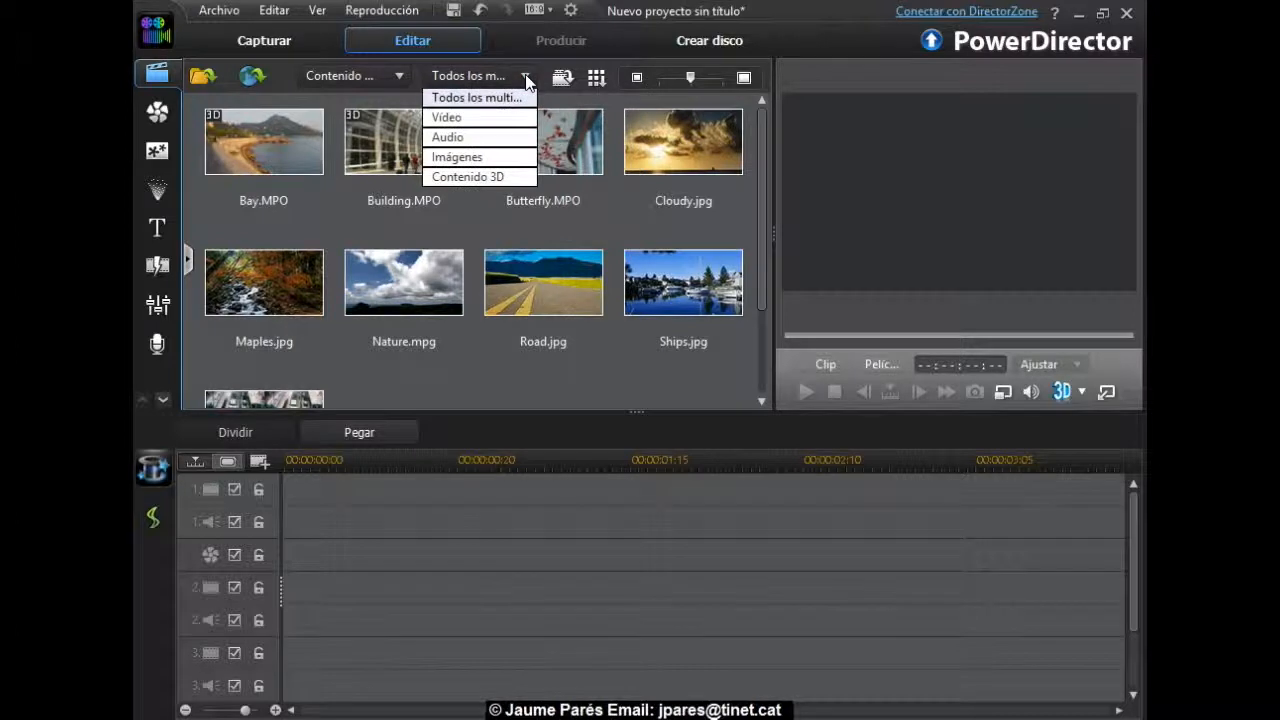
left_click(496, 120)
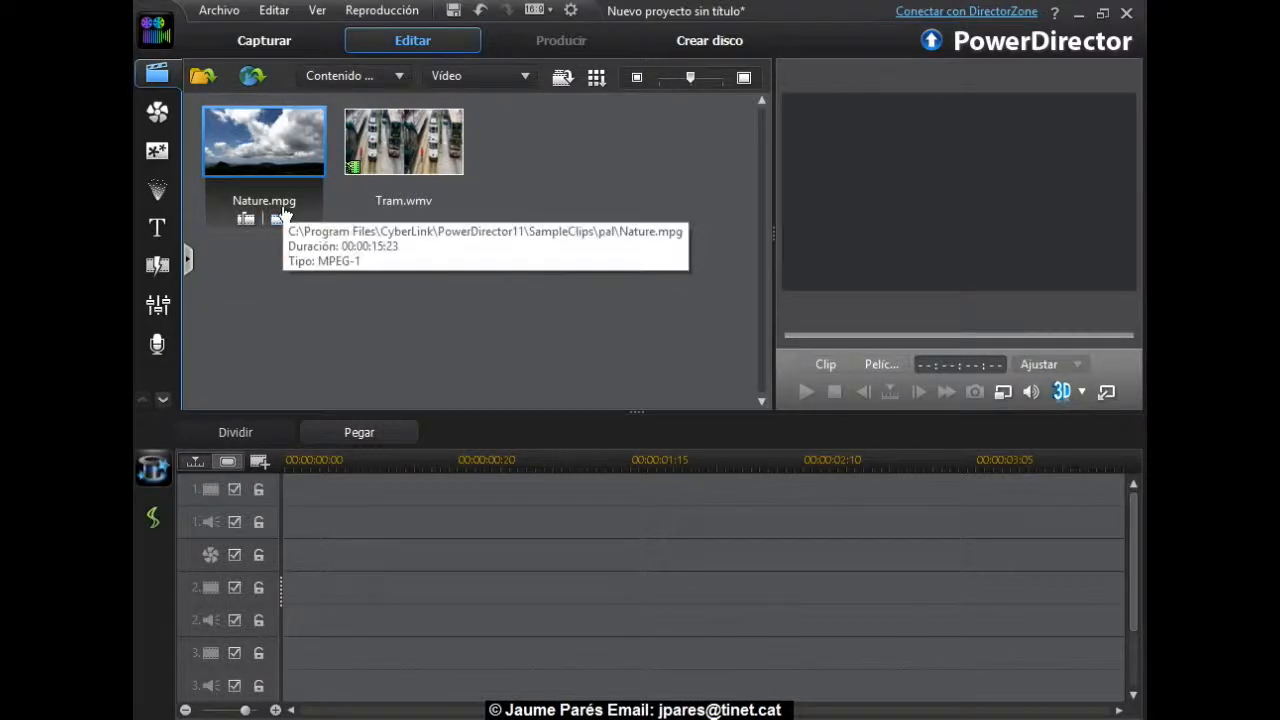
Insert Nature.mpg into track 1 and zoom the timeline out until the whole clip fits
left_click(296, 145)
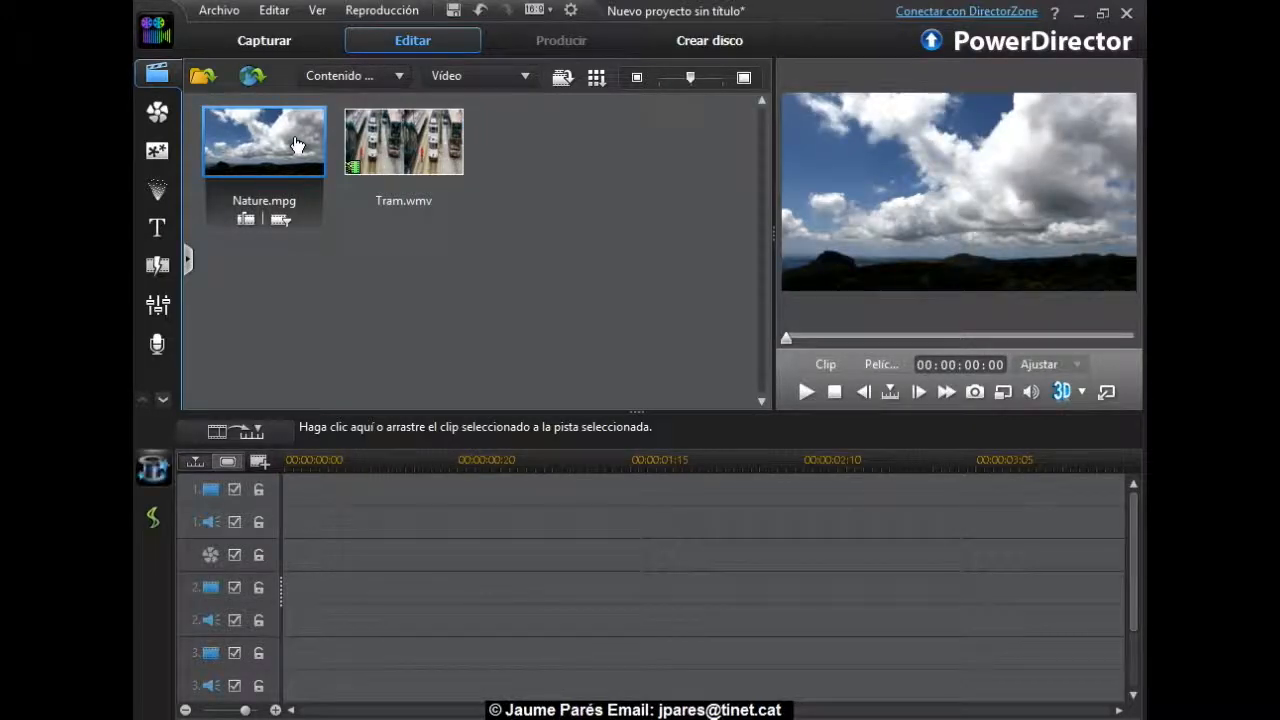
right_click(296, 145)
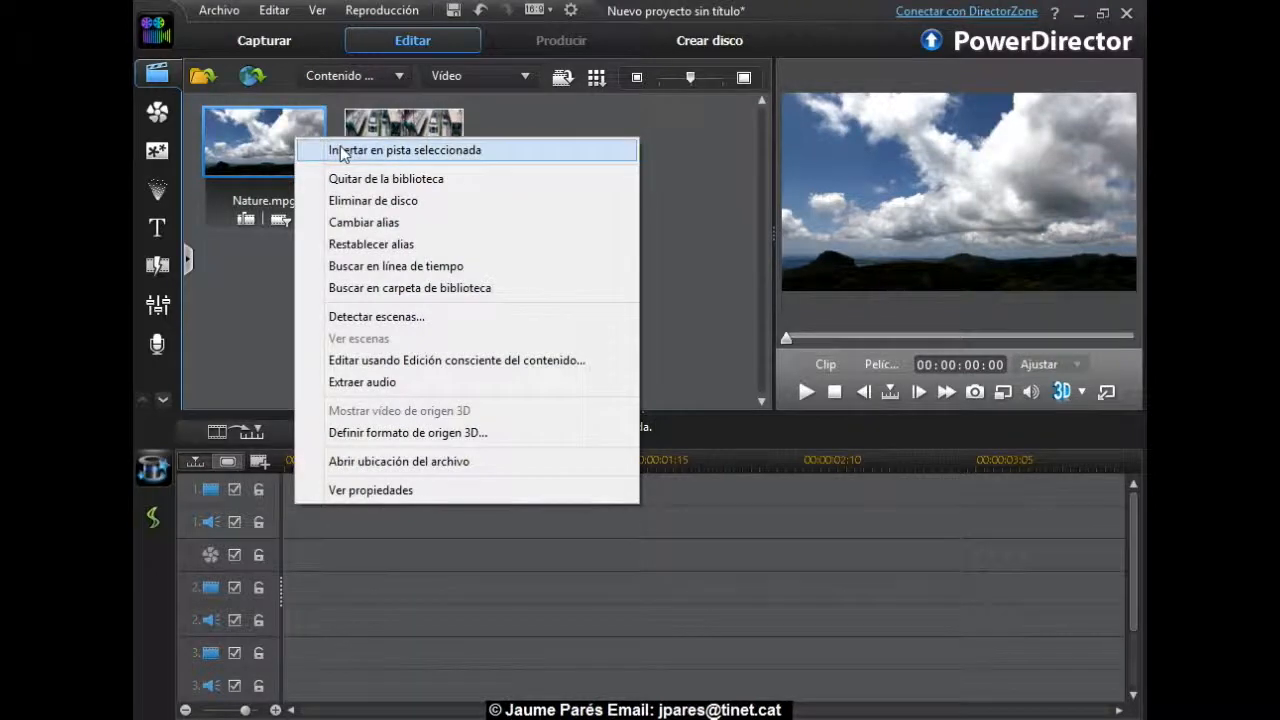
left_click(343, 150)
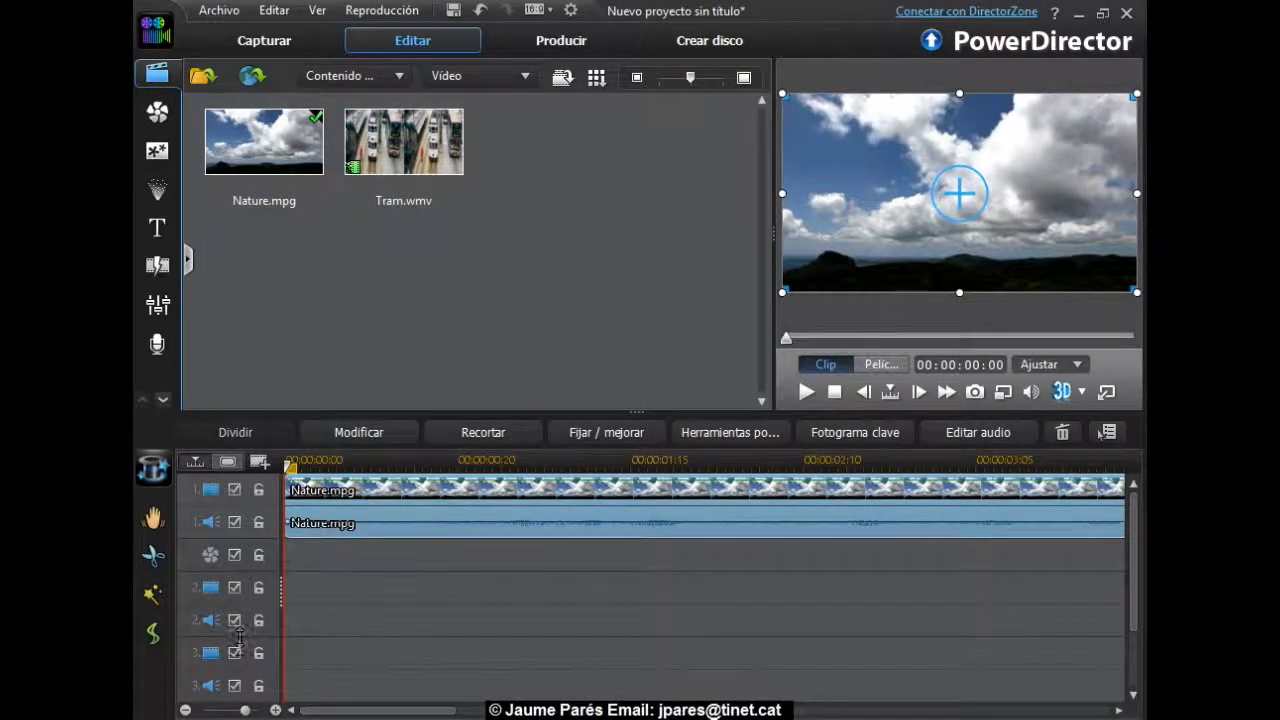
left_click_drag(245, 710, 238, 711)
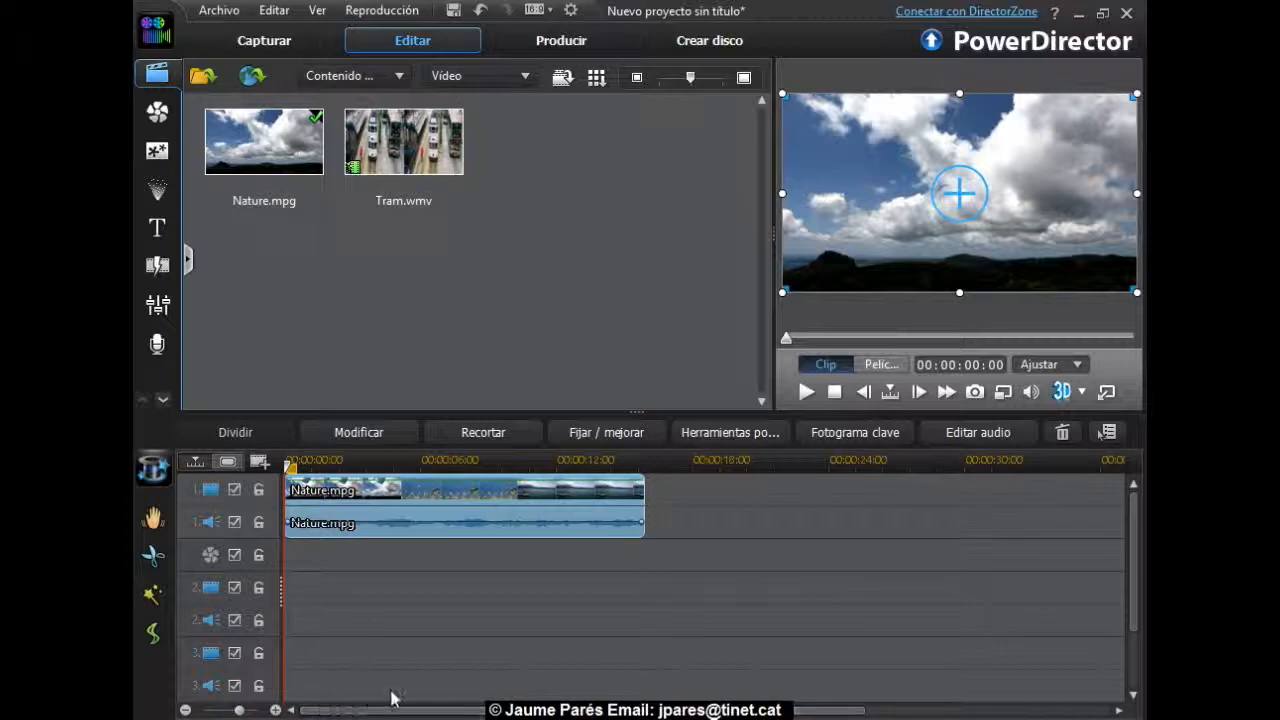
Select the timeline range of the Nature.mpg clip from about 00:00:07:04 to 00:00:12:10
left_click(476, 463)
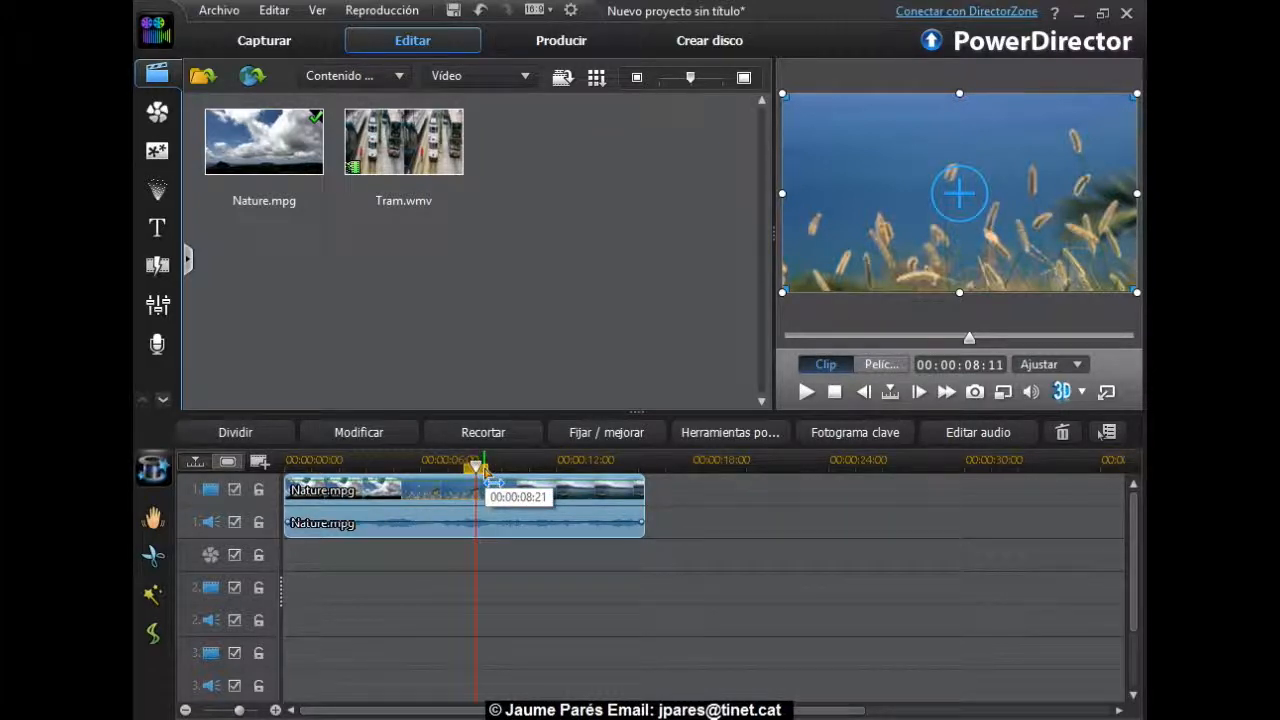
left_click_drag(482, 470, 566, 470)
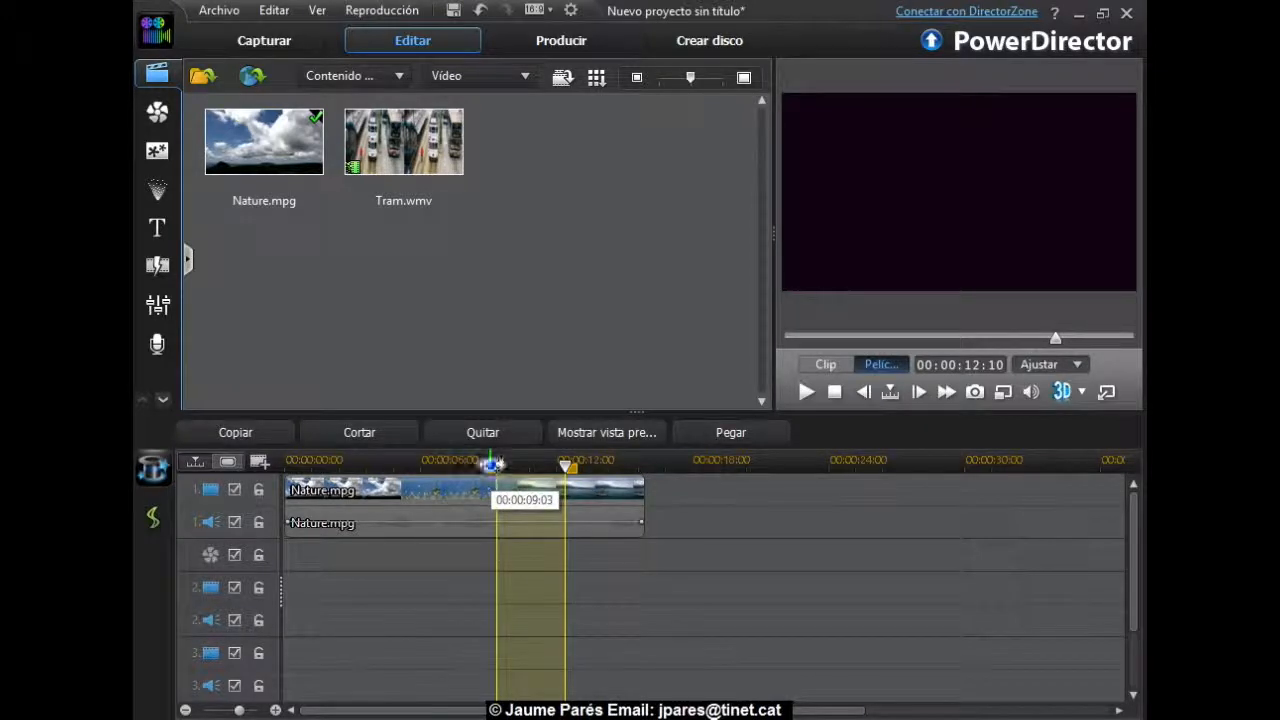
left_click(480, 484)
left_click_drag(480, 484, 431, 484)
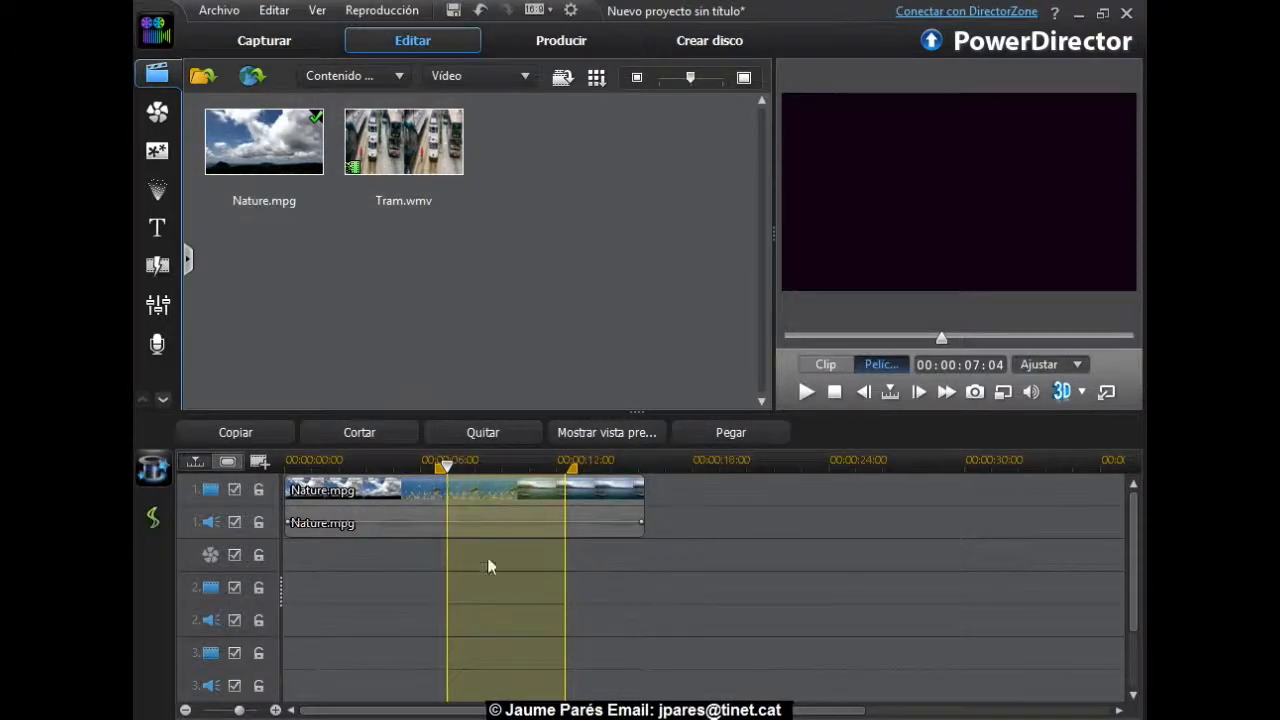
Copy the selected range and paste it at the end of the Nature.mpg clip in track 1
left_click(255, 438)
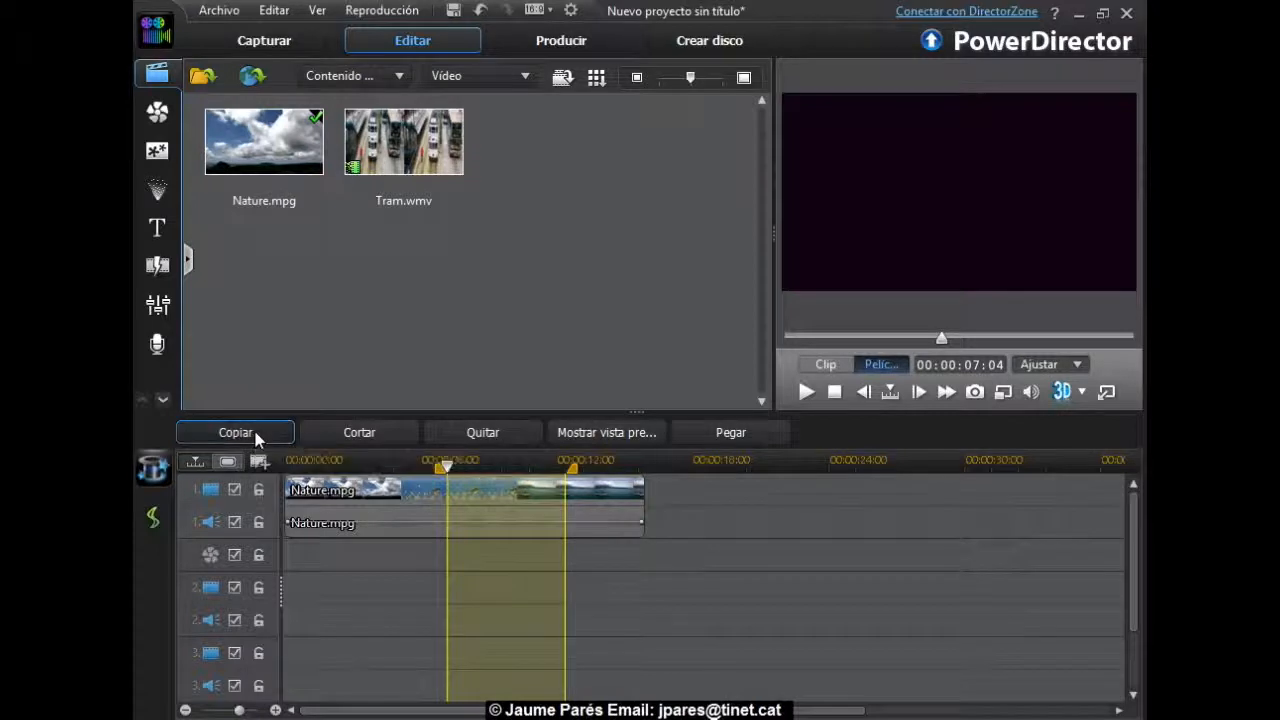
left_click(644, 468)
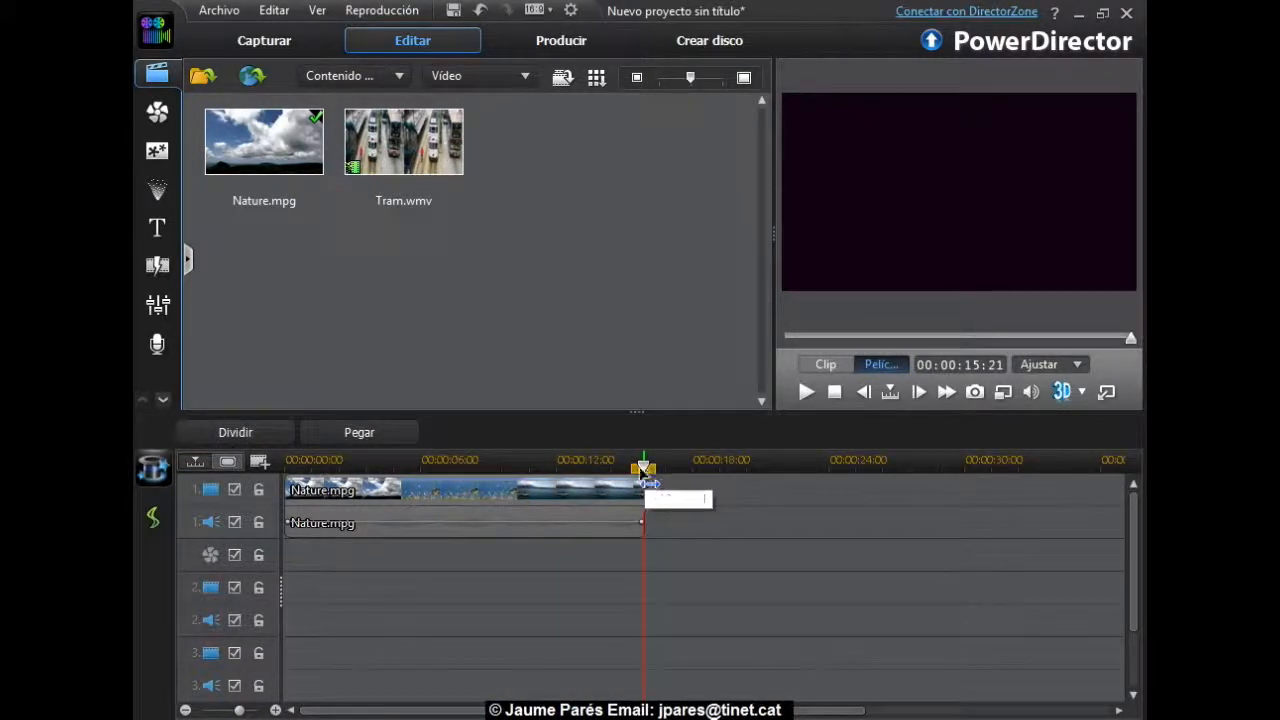
left_click(380, 433)
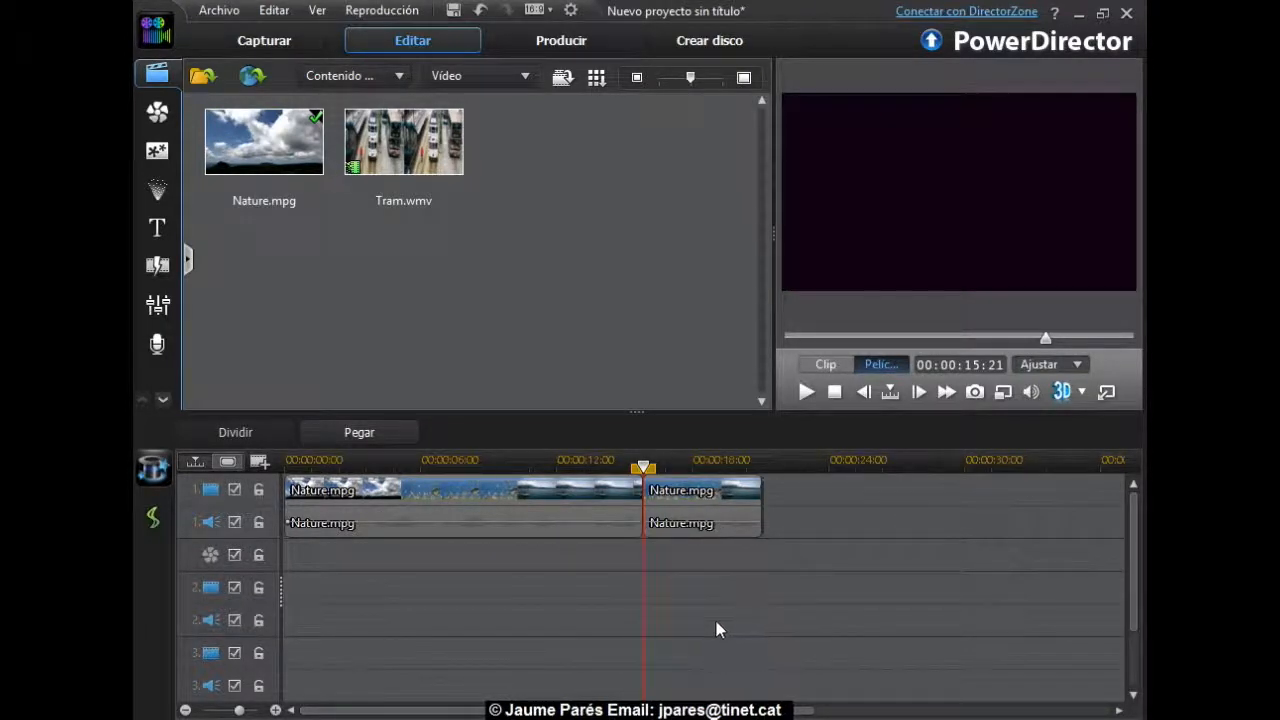
Paste the copied segment into video track 2 and shift it to a slightly later time on that track
left_click(262, 588)
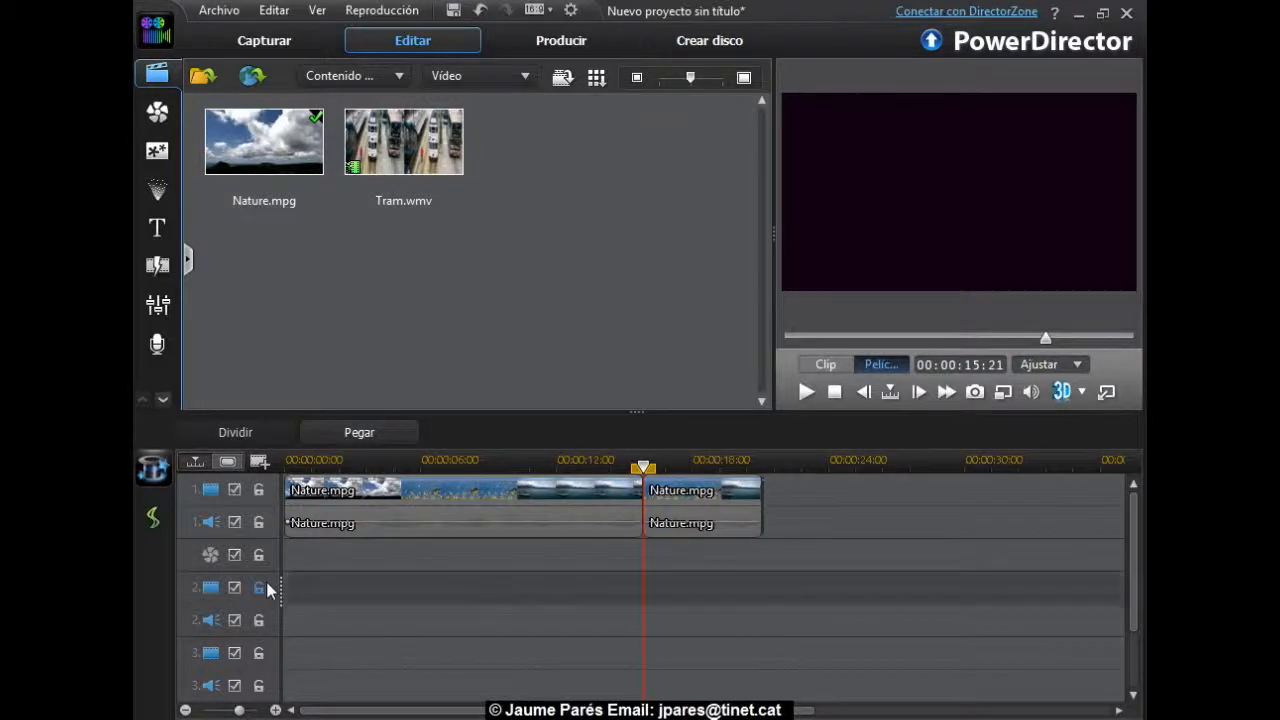
left_click(385, 441)
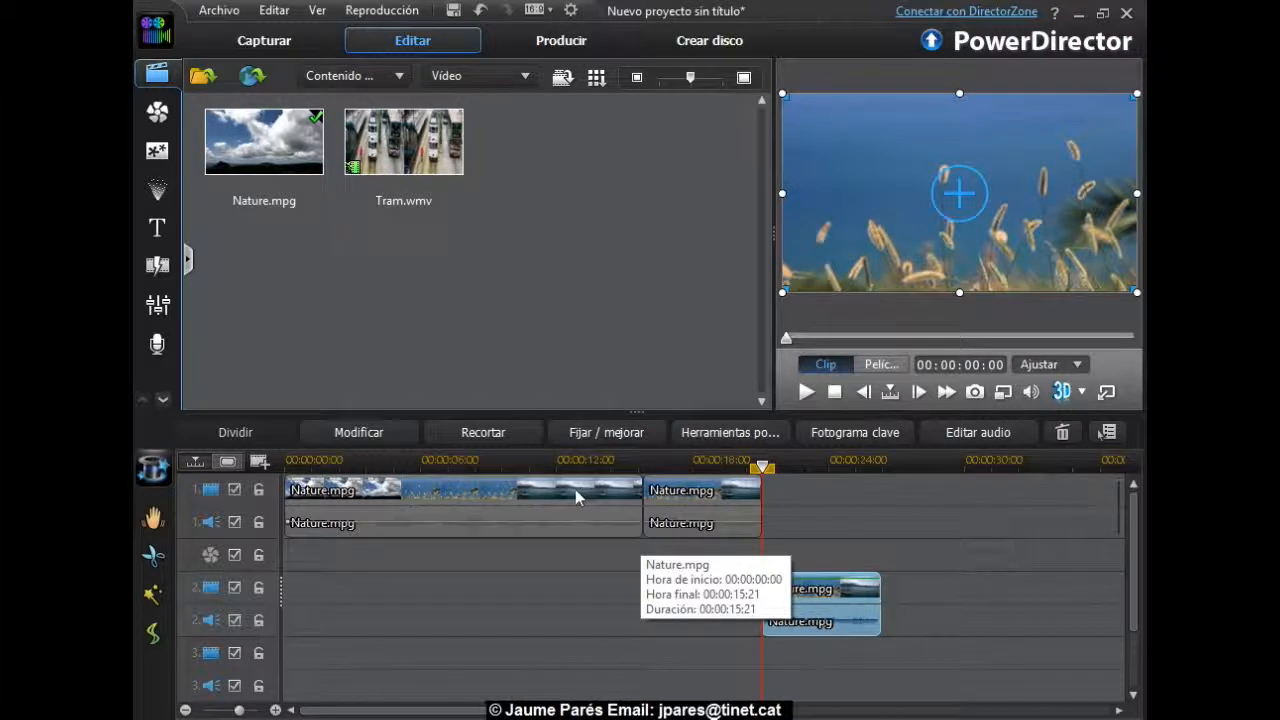
left_click_drag(849, 614, 908, 622)
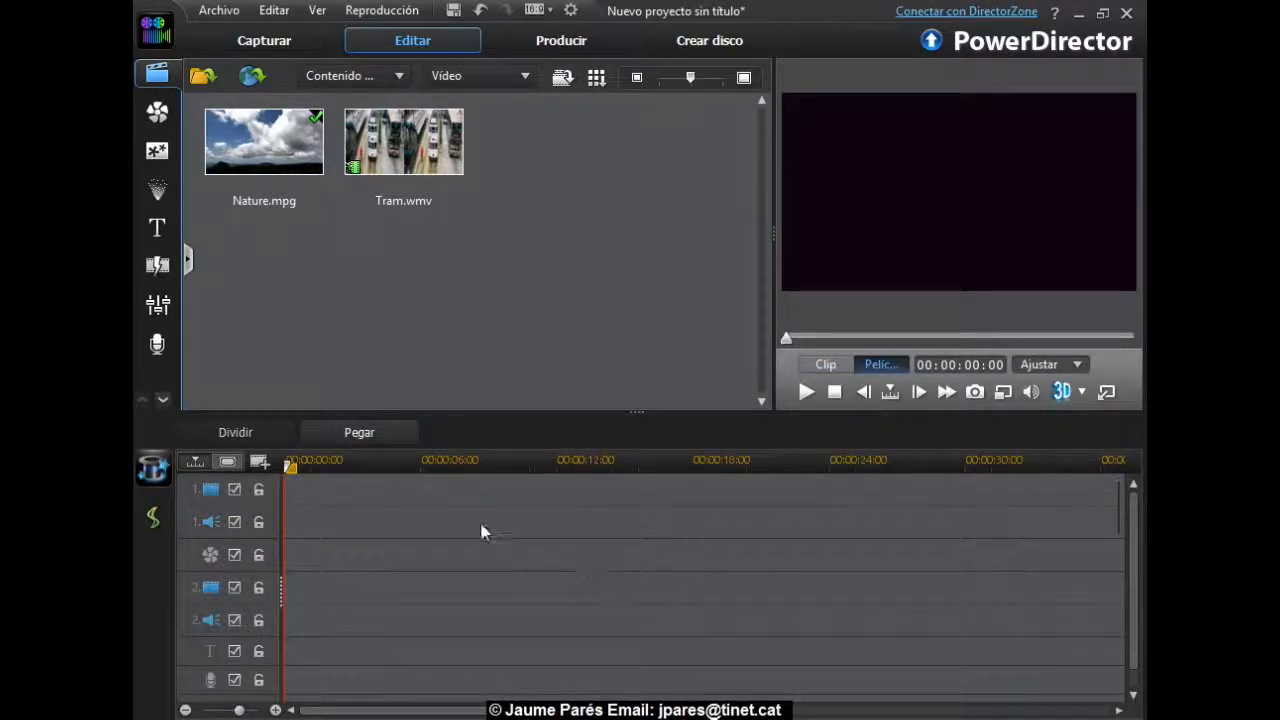
Add one video and one audio track at the position Pista posterior 2, and remove the new track 3
left_click(257, 463)
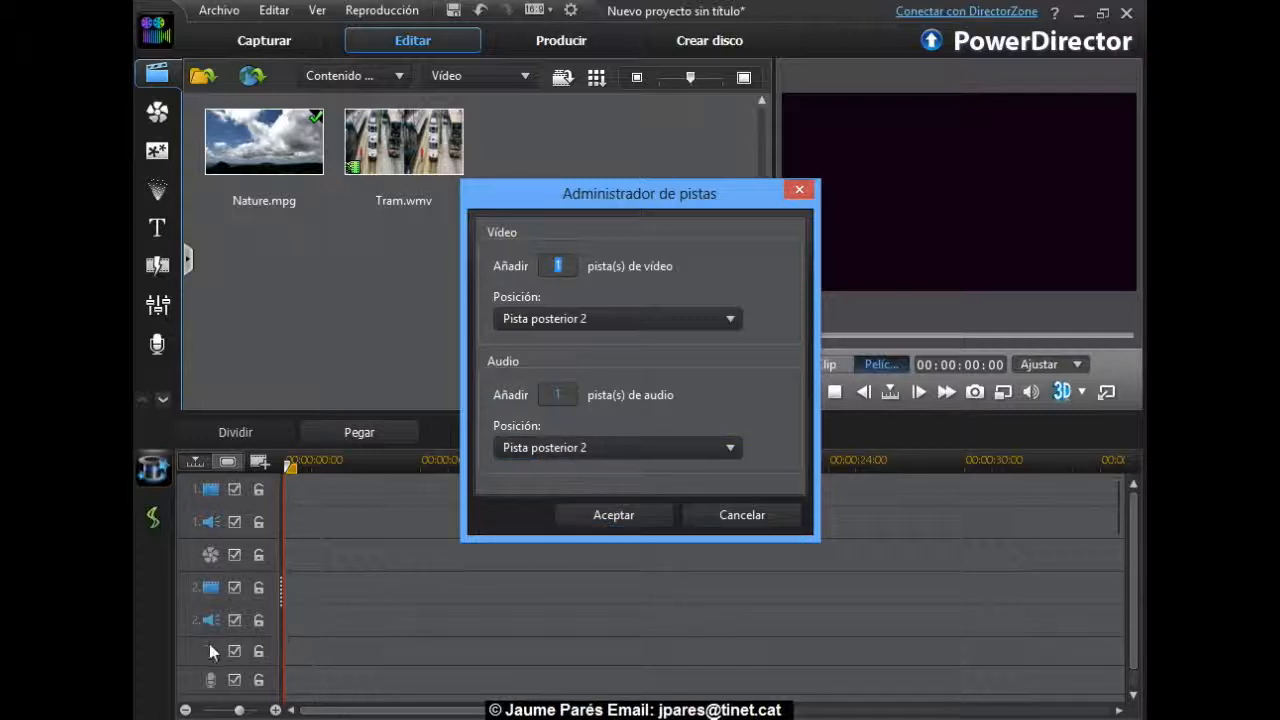
left_click(590, 518)
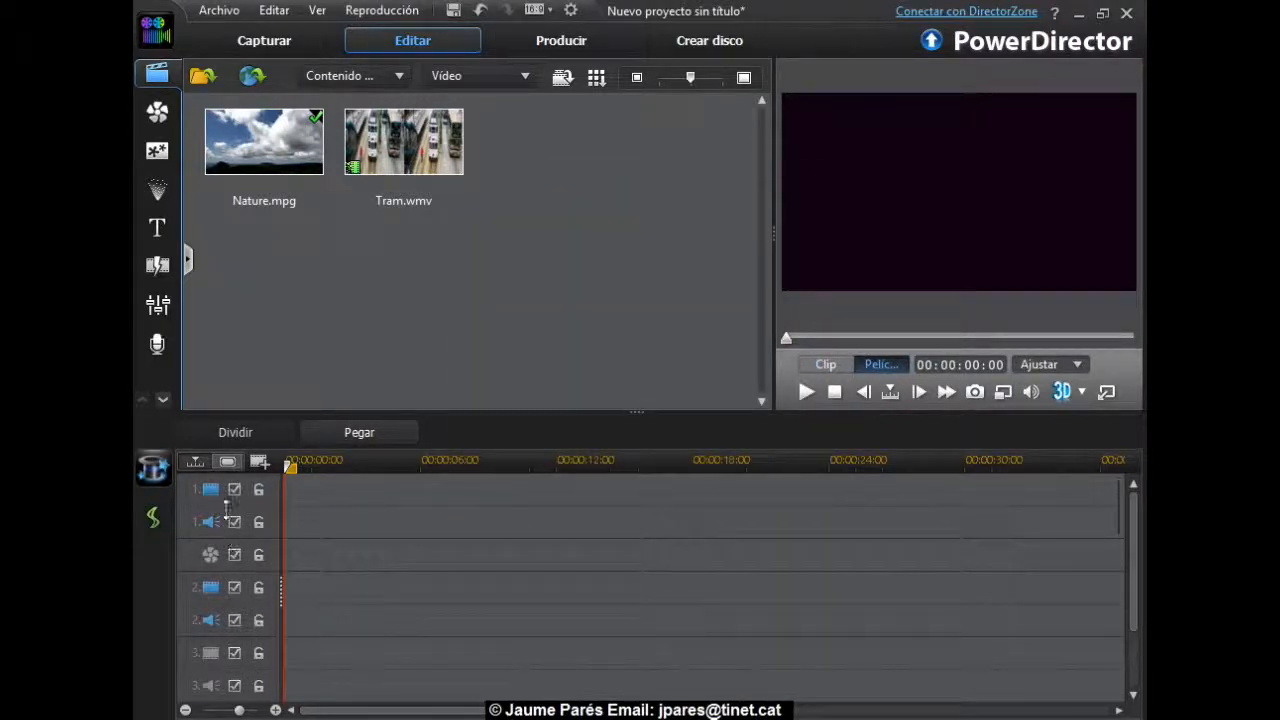
right_click(186, 661)
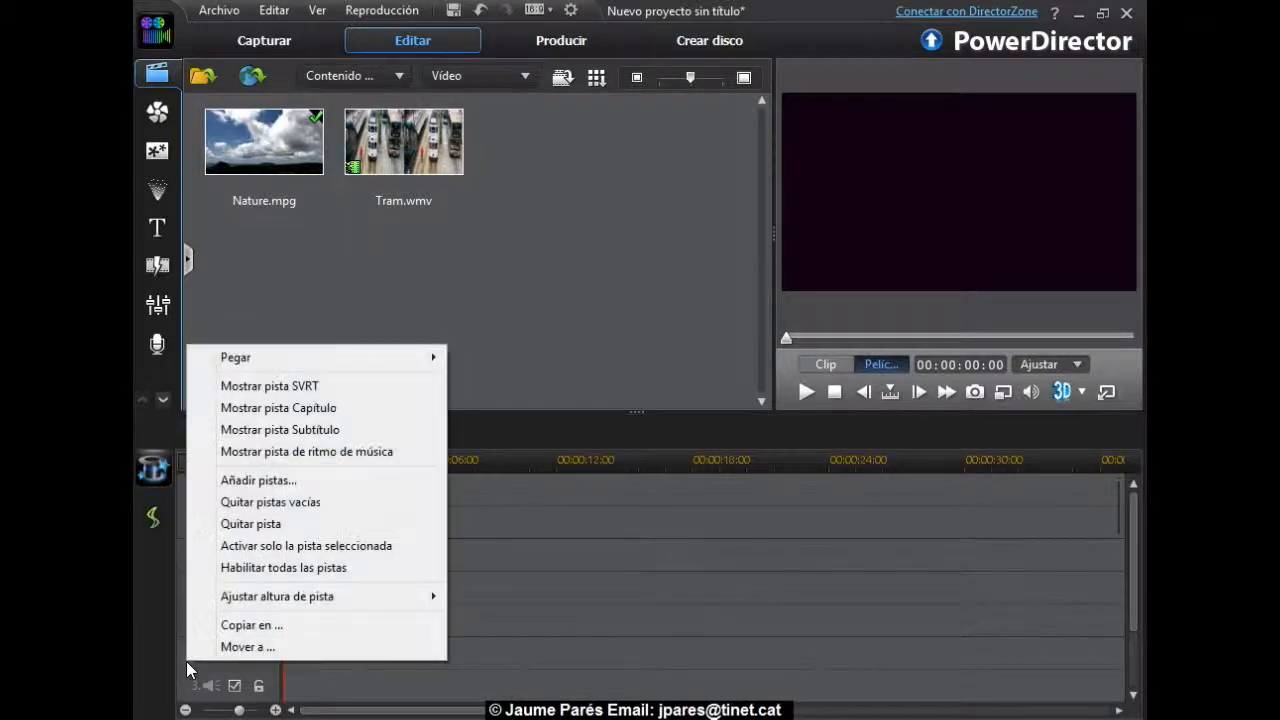
left_click(250, 524)
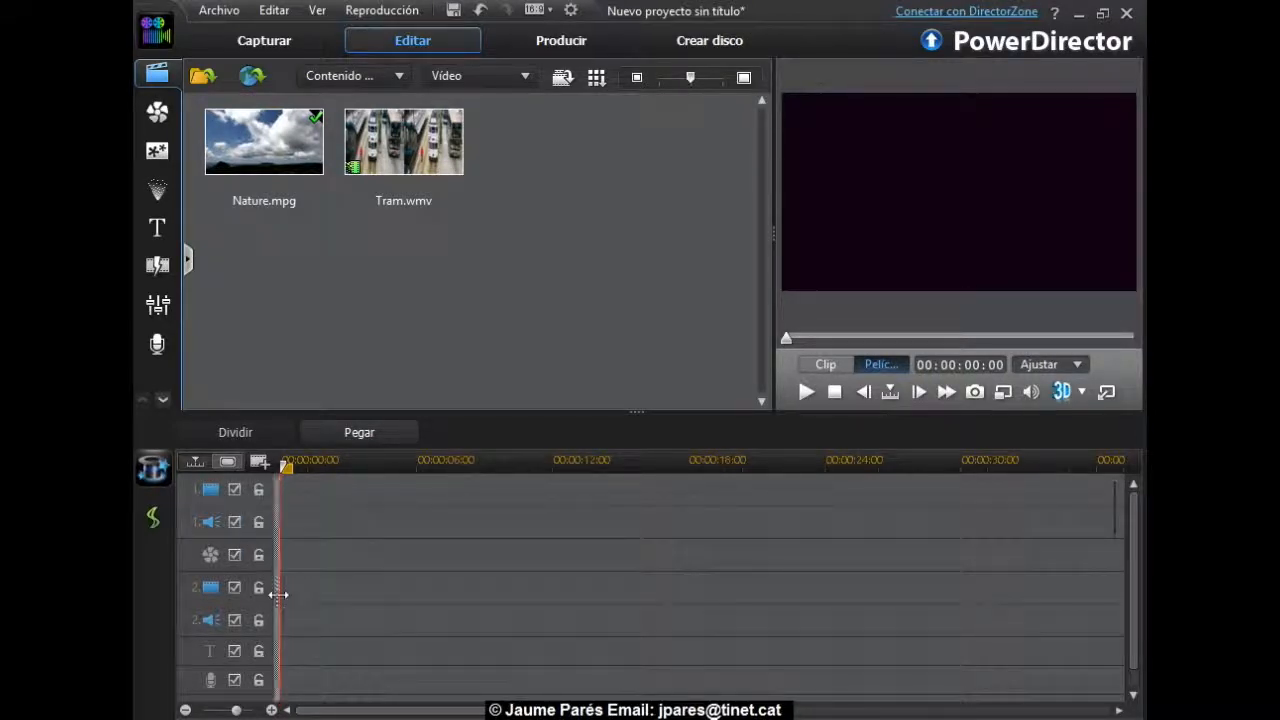
Widen the track headers to show the names and rename the first tracks "Pista Vídeo principal" and "Pista de audio principal"
left_click_drag(279, 594, 445, 591)
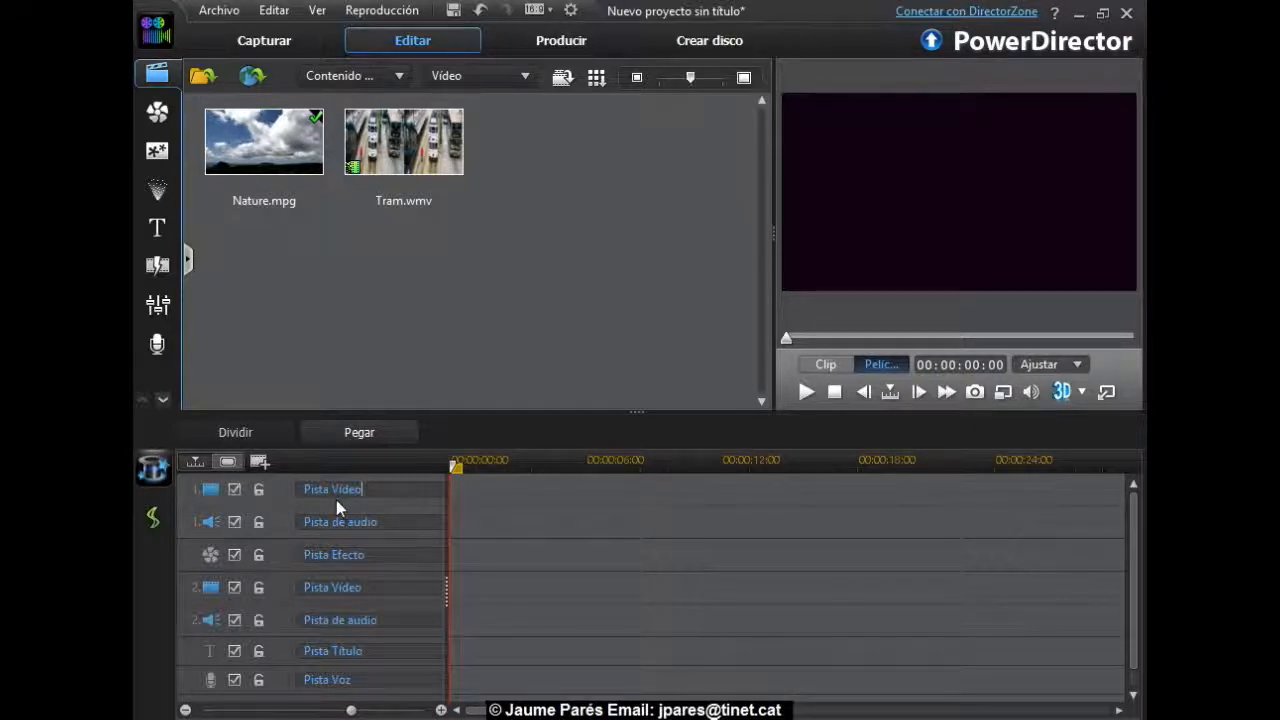
type("principal")
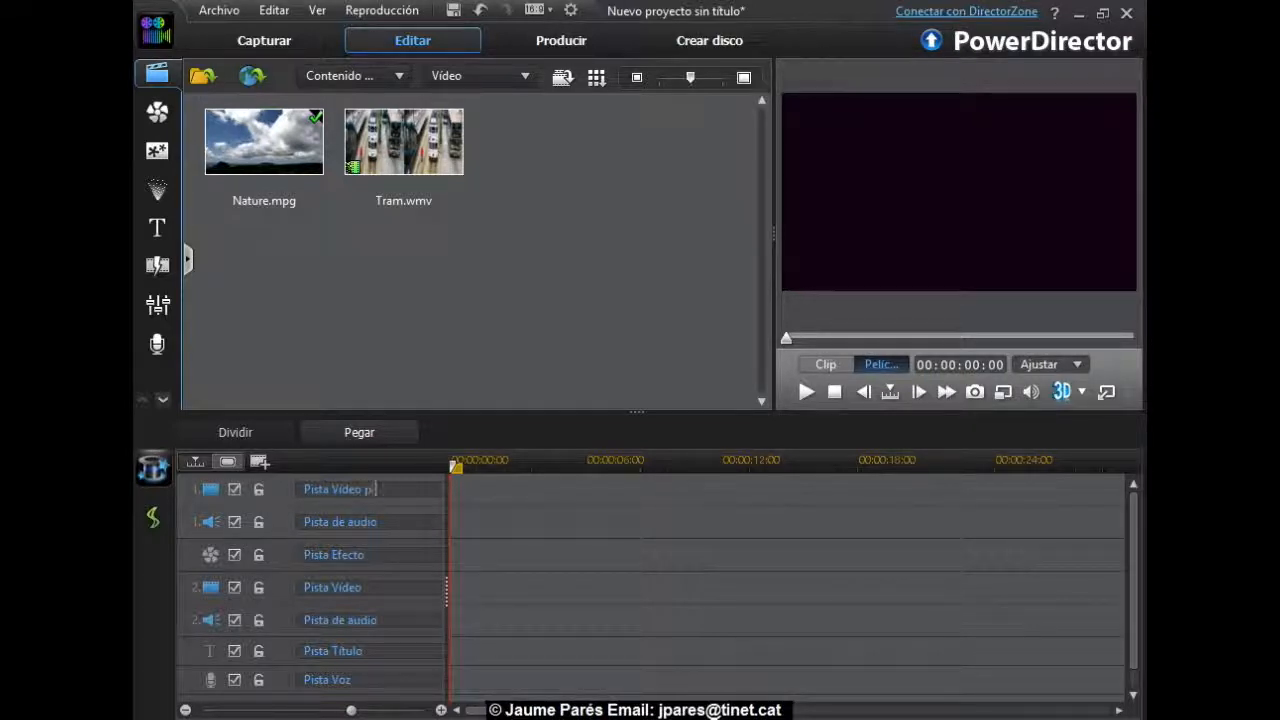
left_click(390, 523)
type("principal")
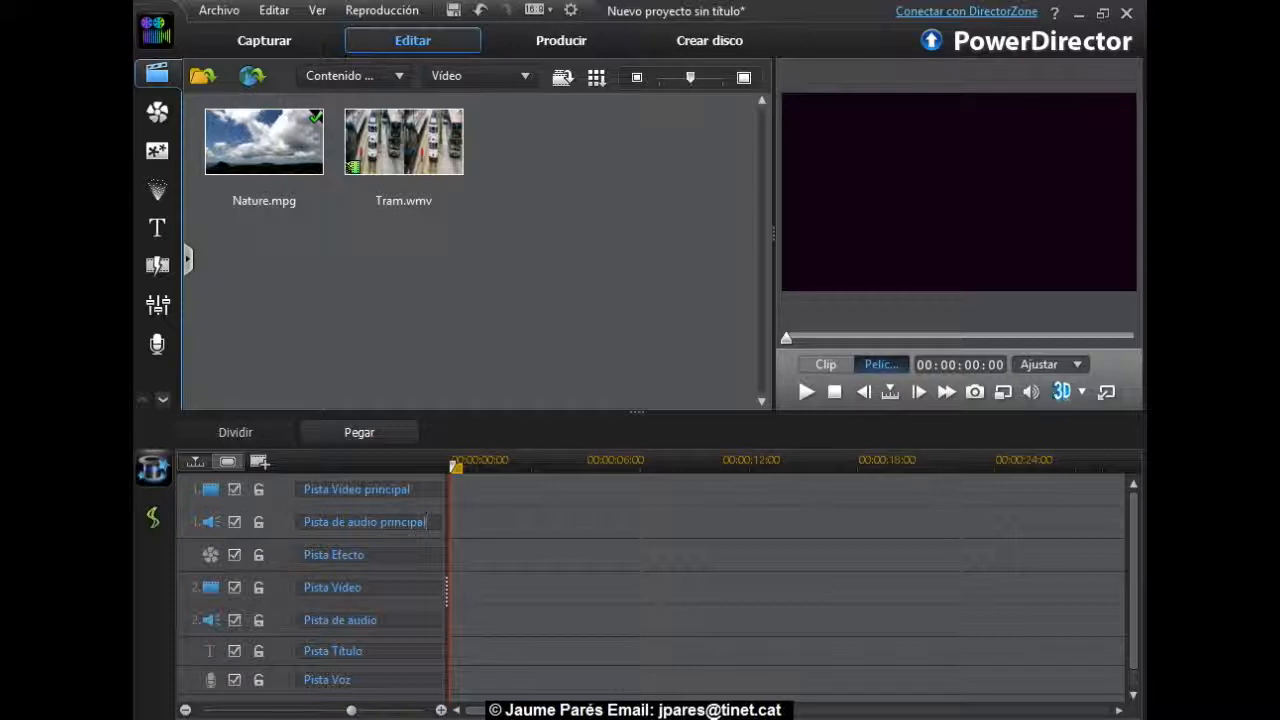
Rename video track 2 "Pista Vídeo secundaria", label its audio track likewise, and narrow the track headers until the names are hidden
left_click(391, 584)
type("secundaria")
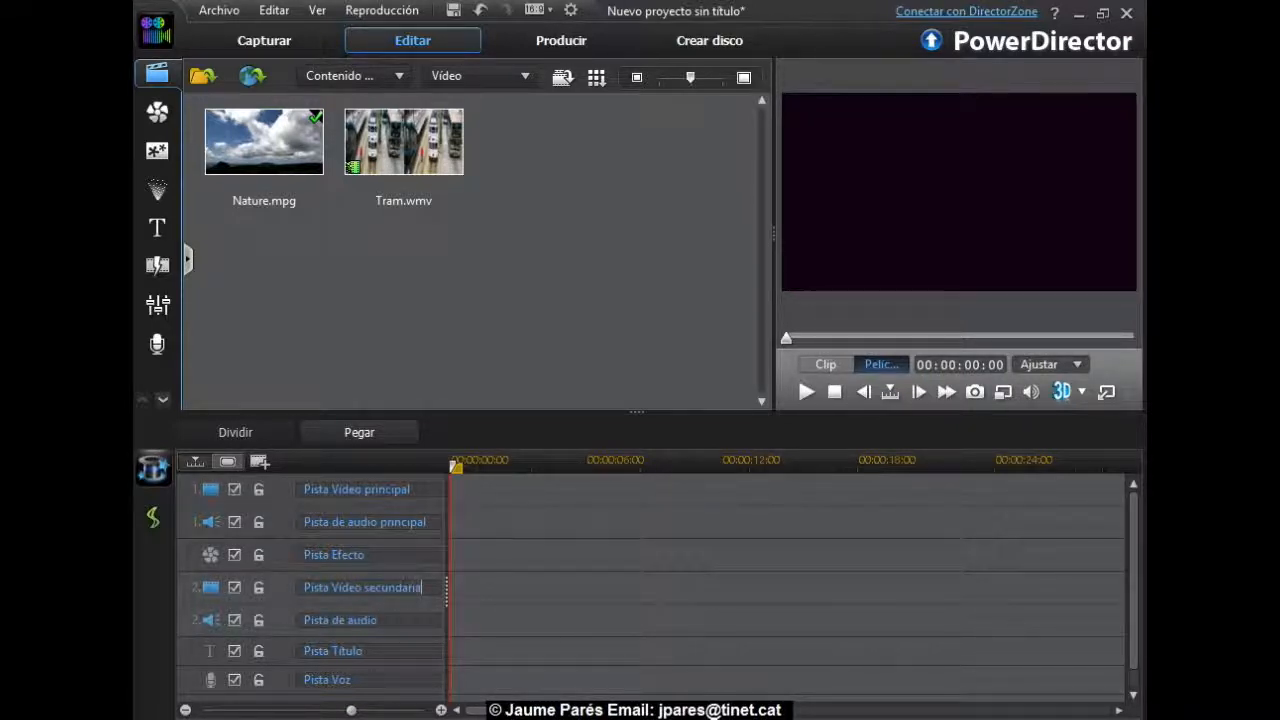
left_click(386, 621)
type("secunda")
left_click_drag(444, 593, 331, 603)
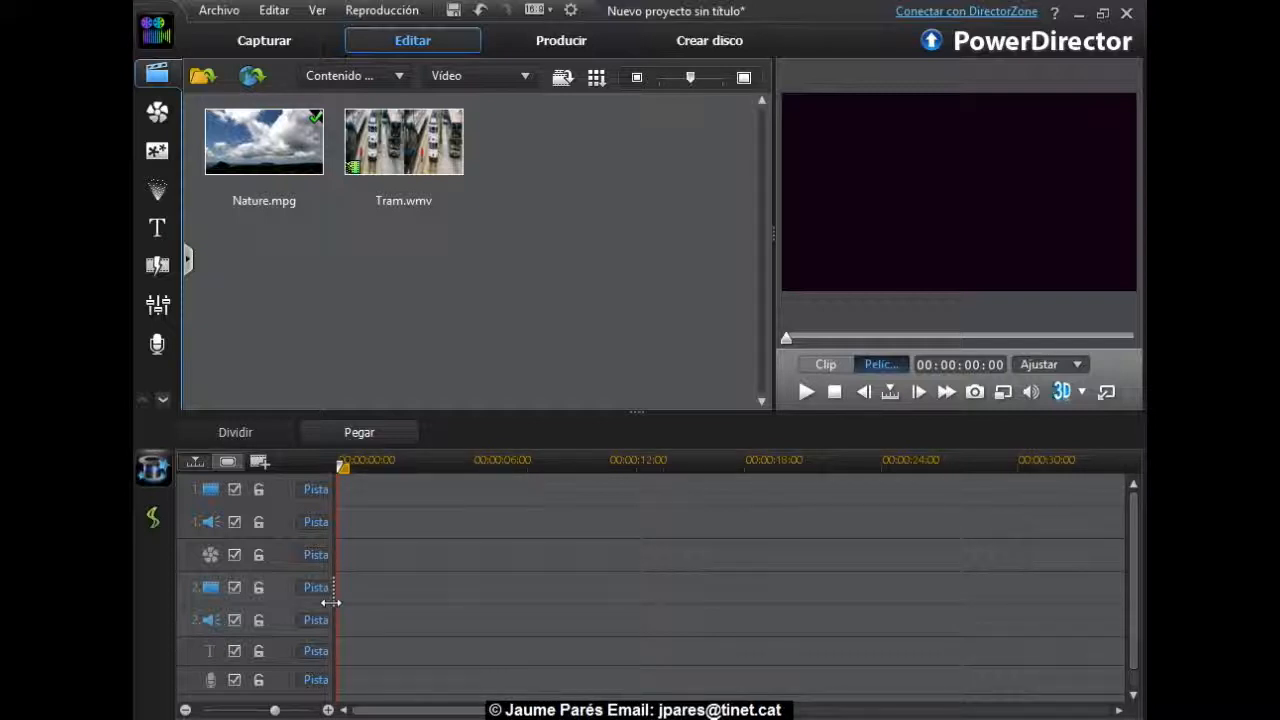
left_click_drag(331, 602, 292, 604)
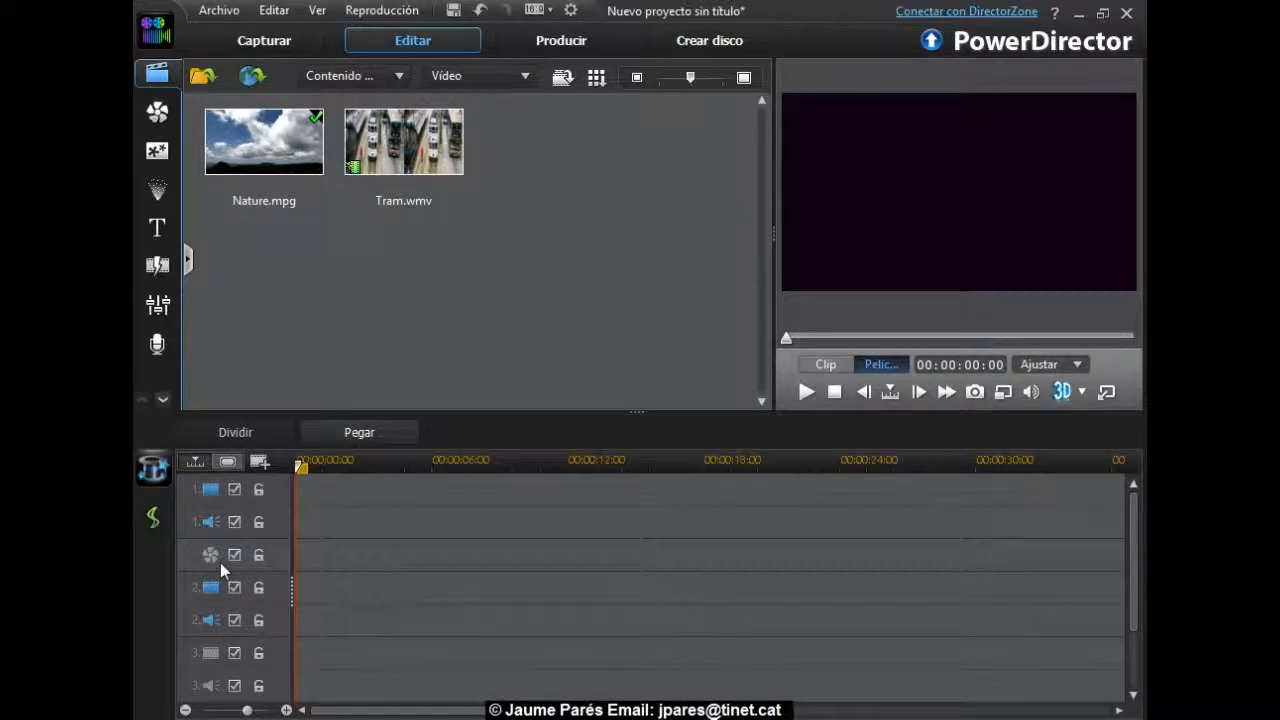
Place Nature.mpg at the start of video track 1 and Tram.wmv at the start of video track 2
mouse_move(263, 168)
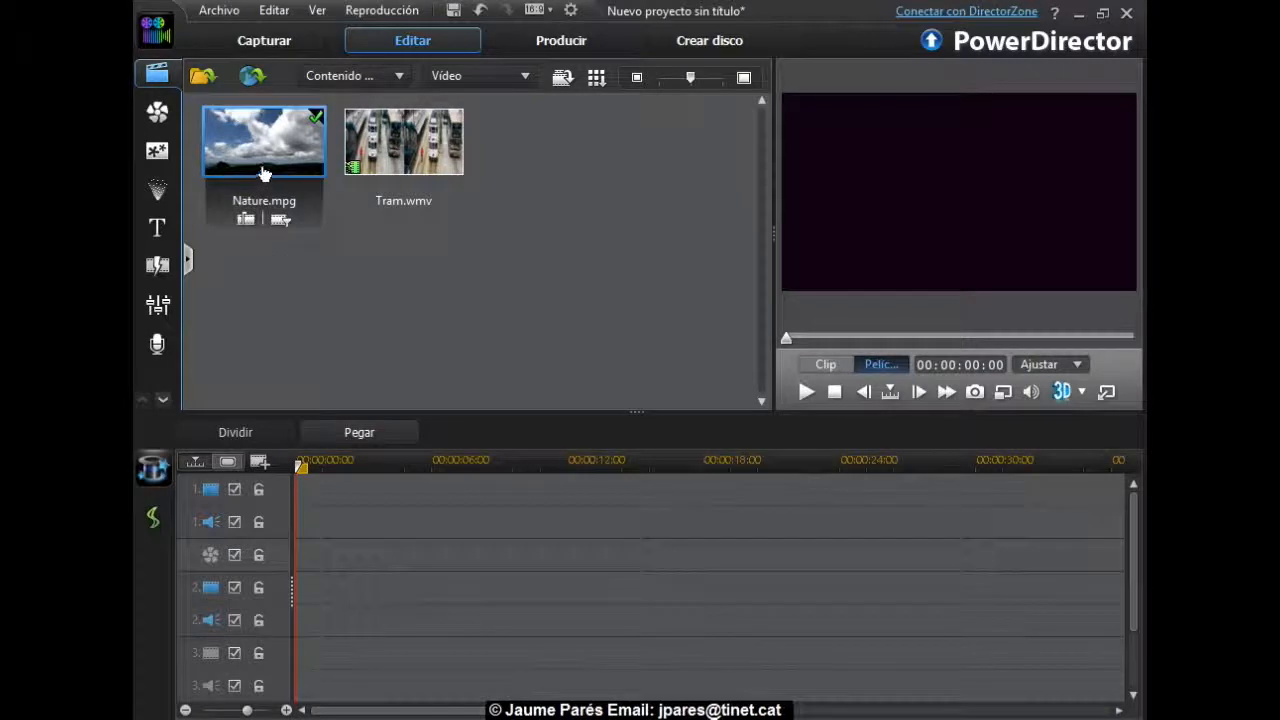
left_click_drag(263, 172, 302, 497)
left_click_drag(386, 152, 298, 587)
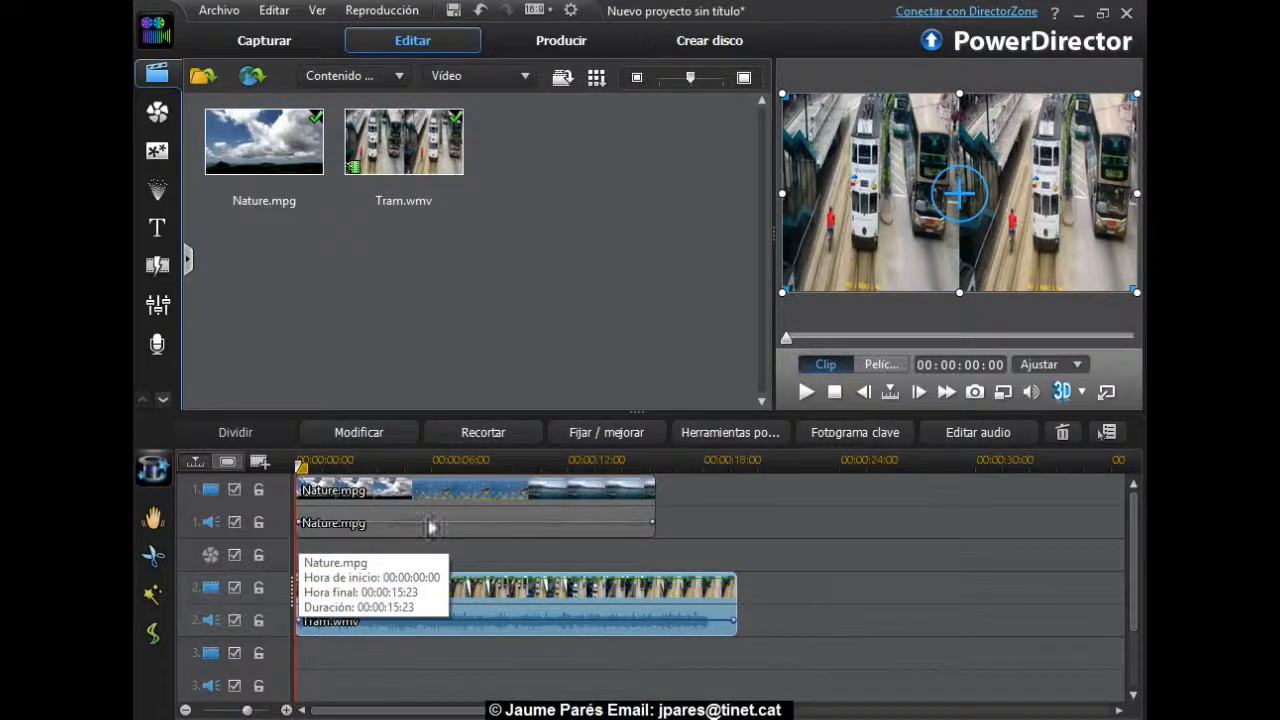
Reorder the tracks so the effects track sits below track 2 and the Tram.wmv track lies above the Nature.mpg track
left_click_drag(193, 610, 190, 650)
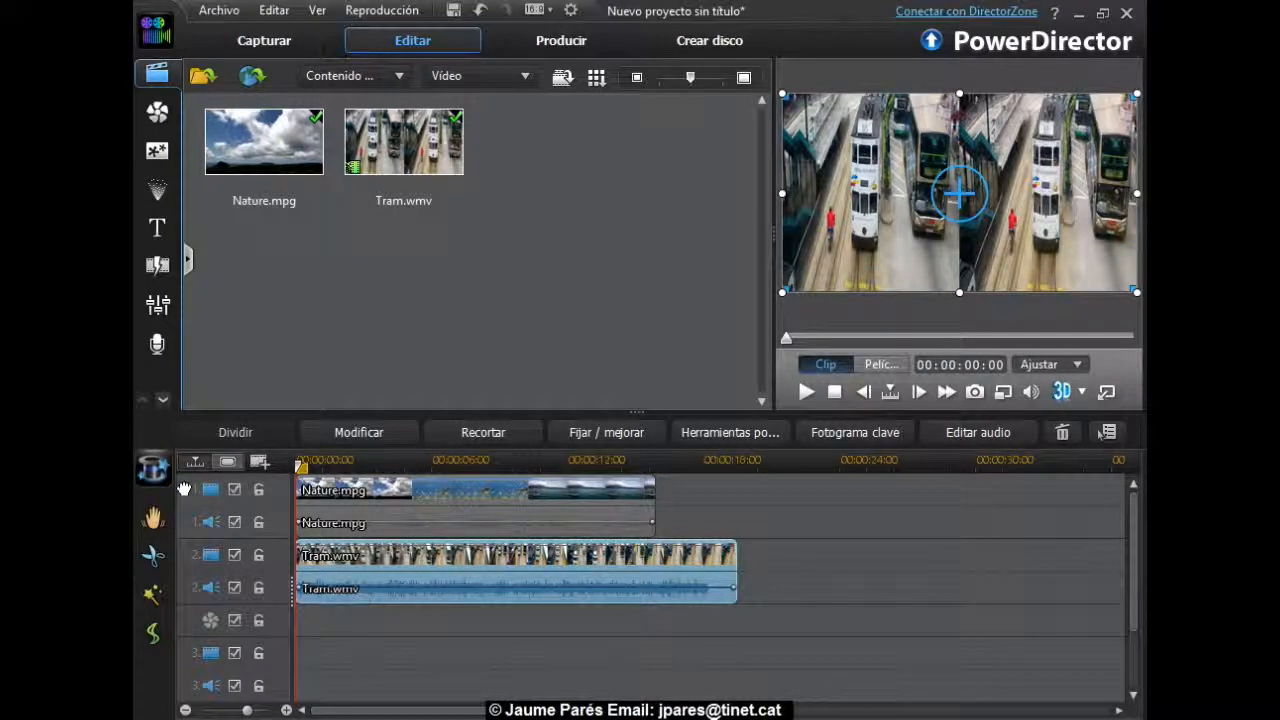
left_click_drag(177, 623, 180, 620)
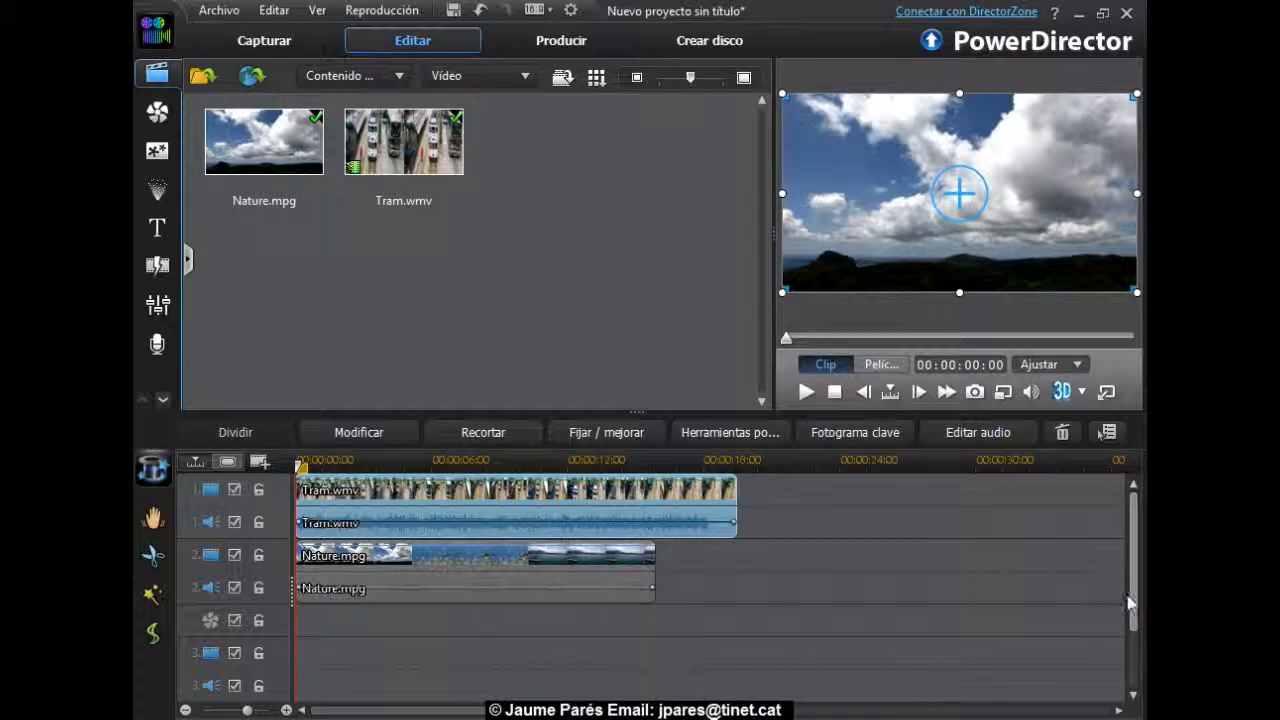
Reduce the heights of the Tram.wmv audio track, the Nature.mpg audio track, the effects track and audio track 3 individually
mouse_move(1133, 600)
left_mouse_down()
mouse_move(1135, 628)
mouse_move(1141, 583)
left_mouse_up()
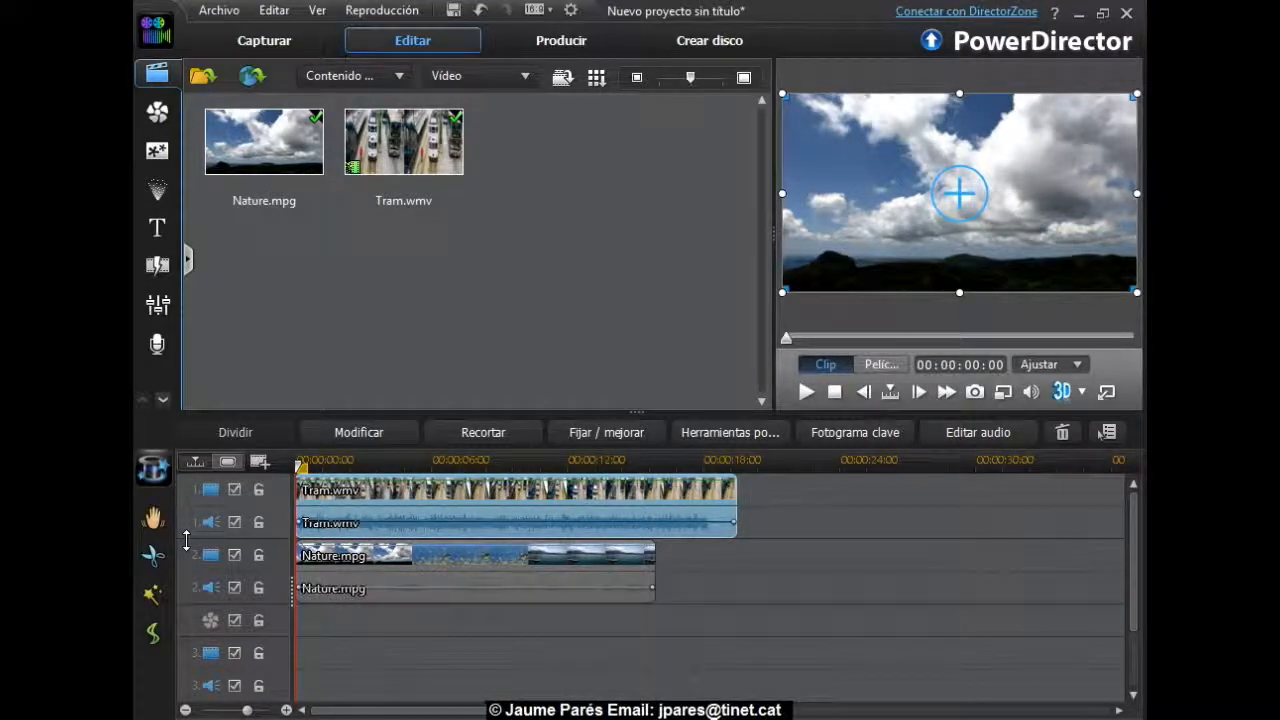
left_click_drag(186, 540, 188, 523)
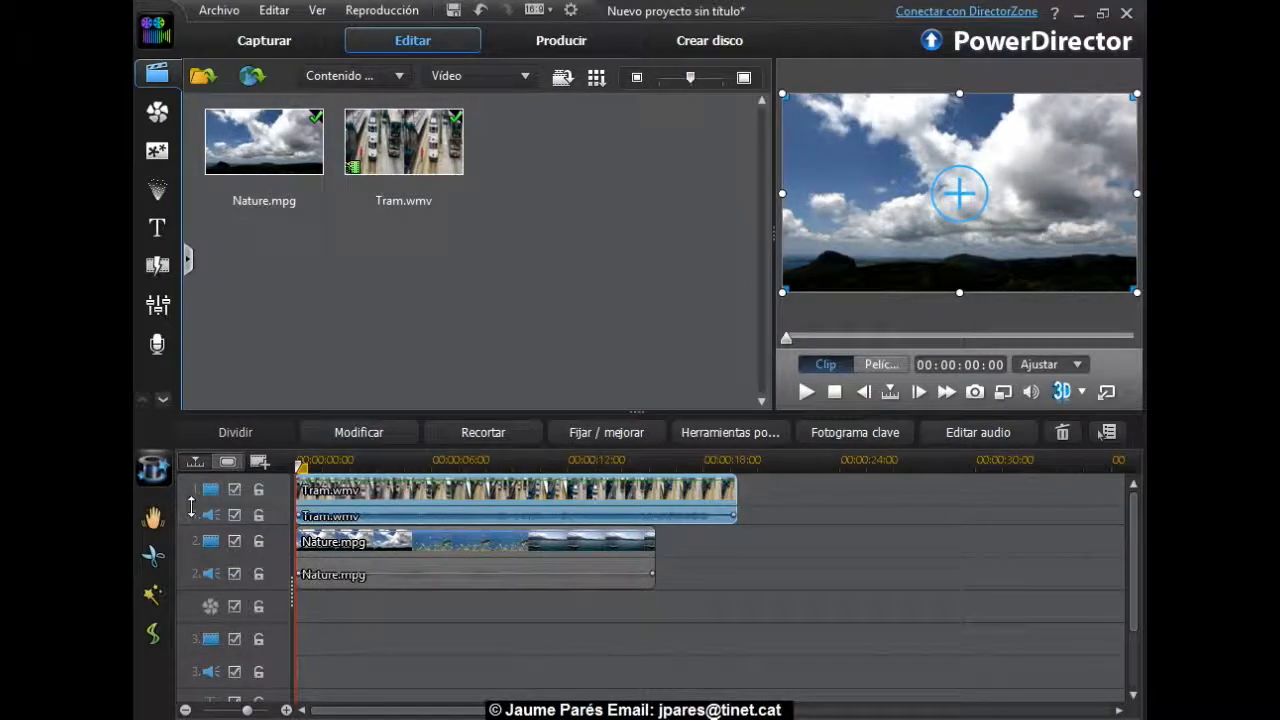
mouse_move(186, 590)
left_mouse_down()
mouse_move(185, 569)
mouse_move(189, 588)
left_mouse_up()
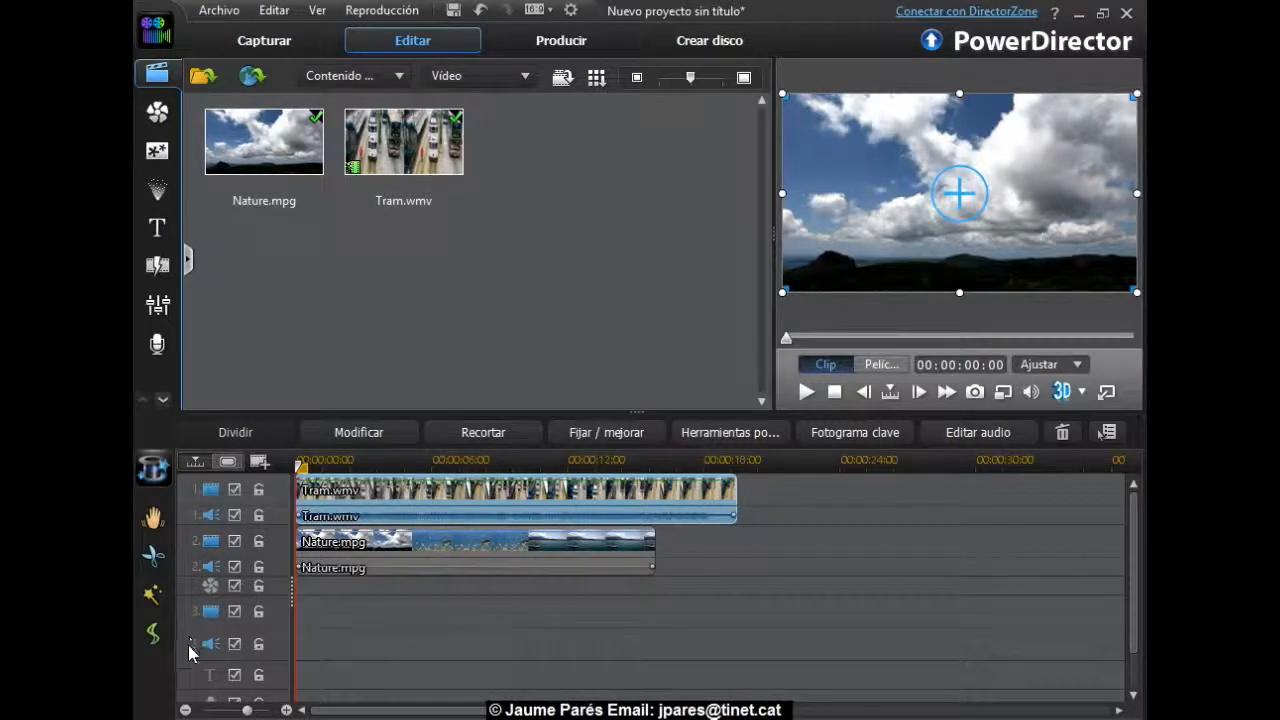
left_click_drag(191, 660, 190, 646)
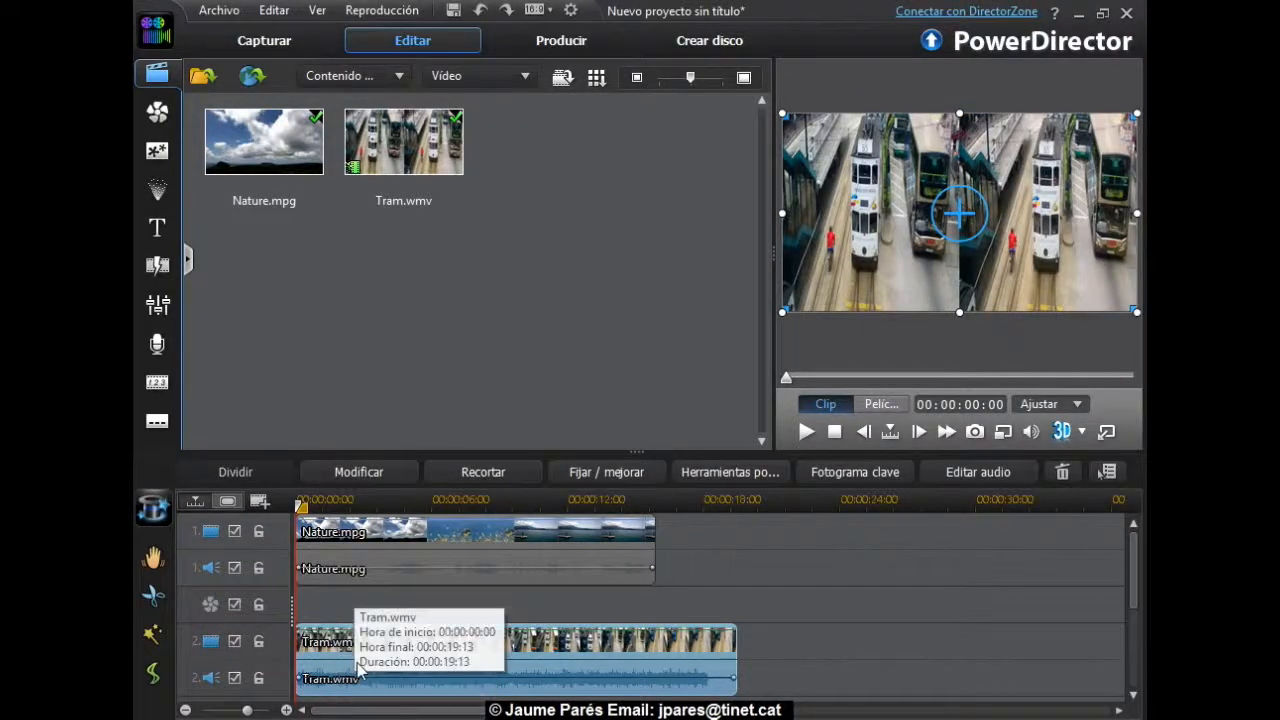
Set the height of all timeline tracks to Pequeño
right_click(187, 544)
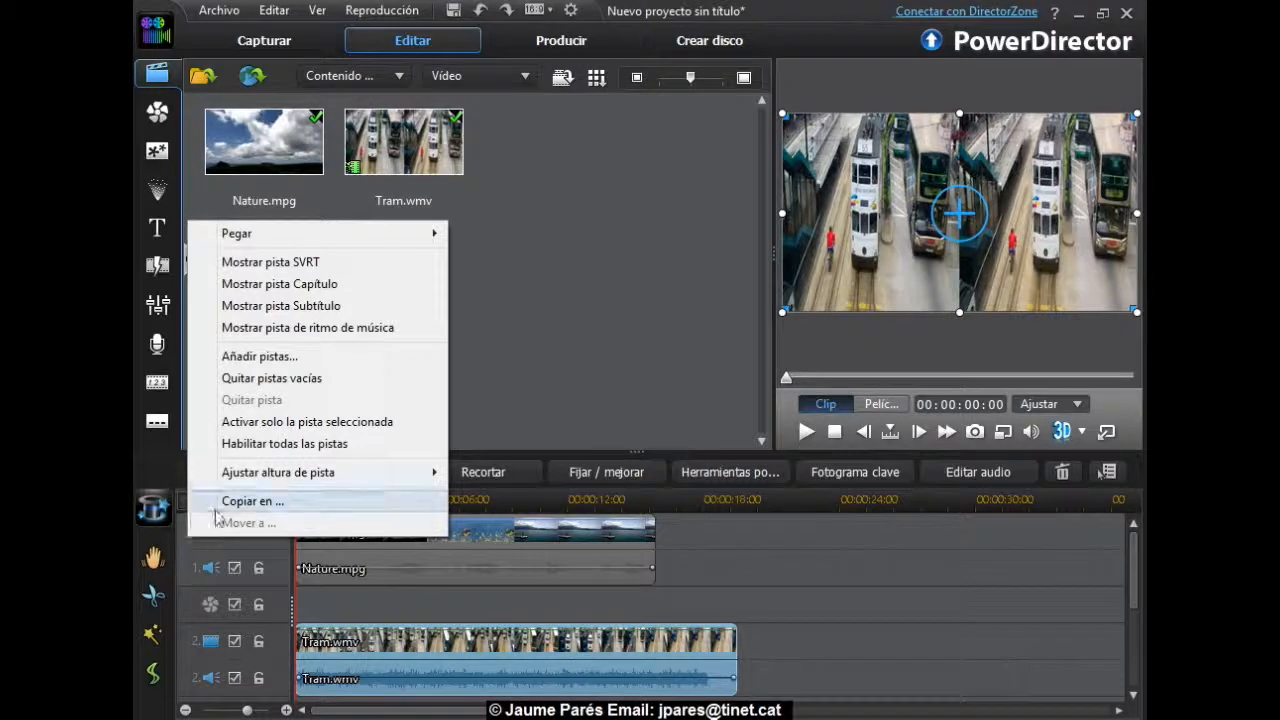
mouse_move(252, 478)
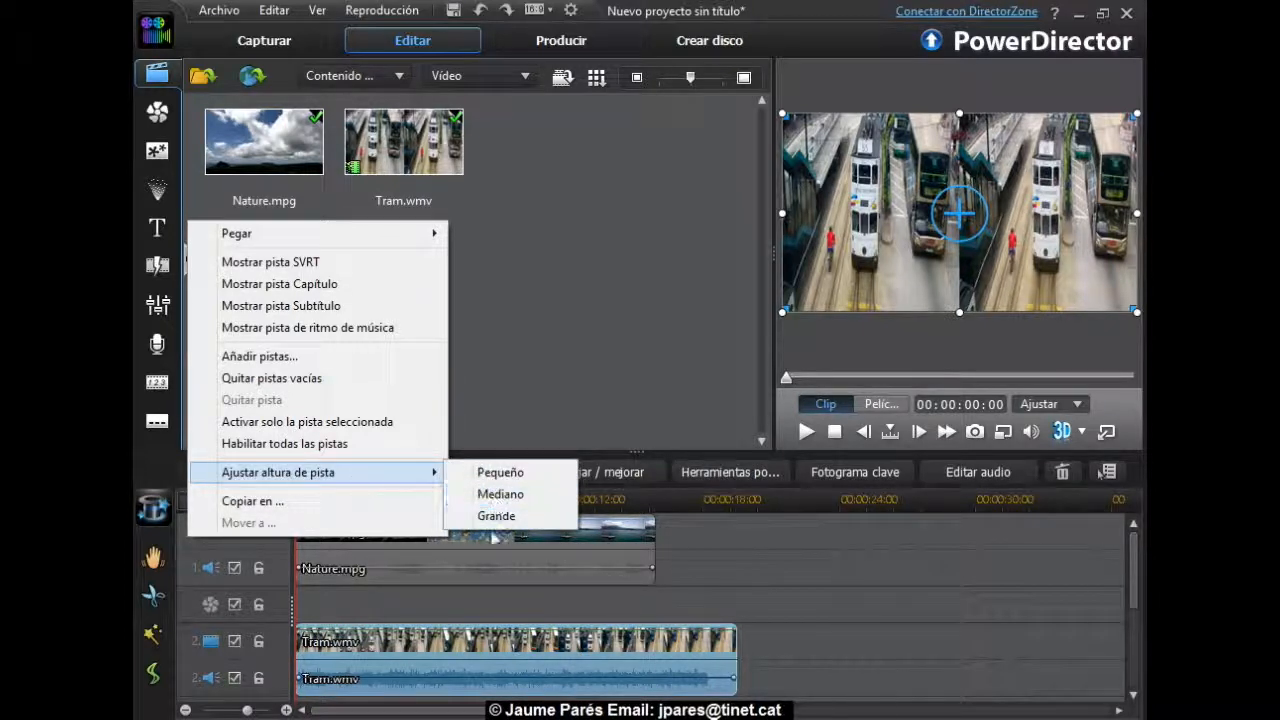
left_click(503, 474)
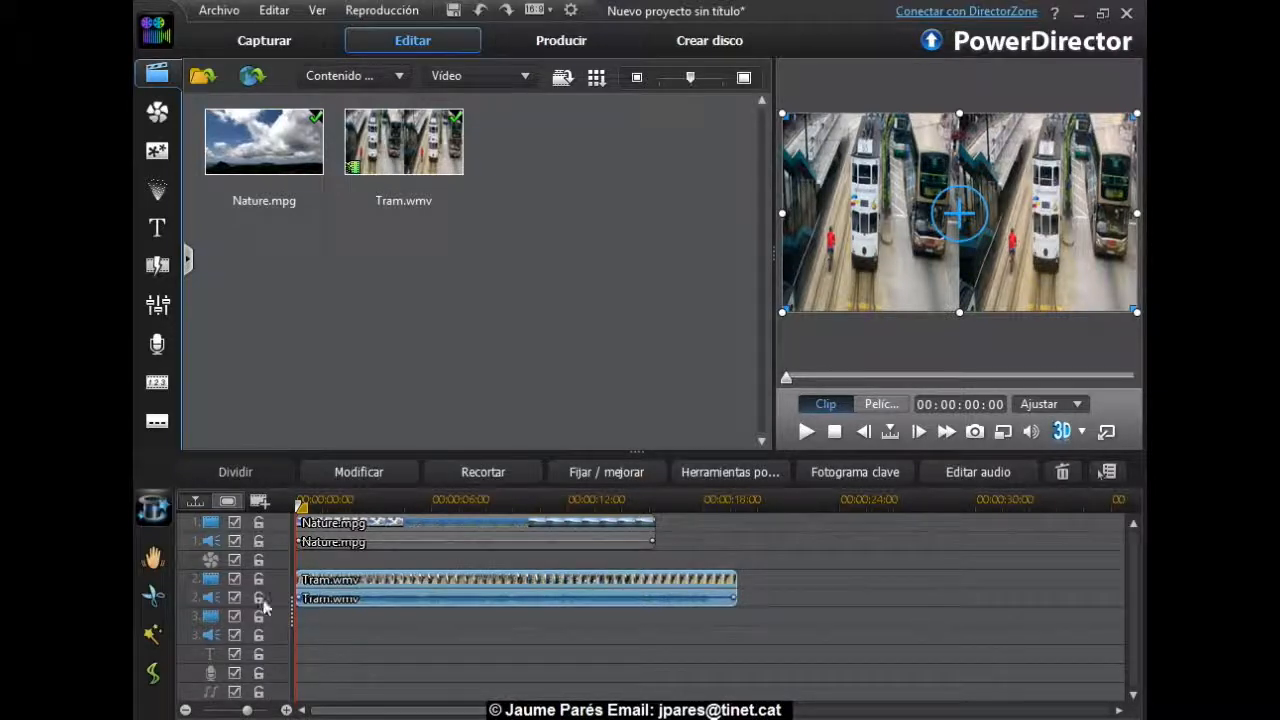
Set the height of all timeline tracks to Grande
right_click(186, 527)
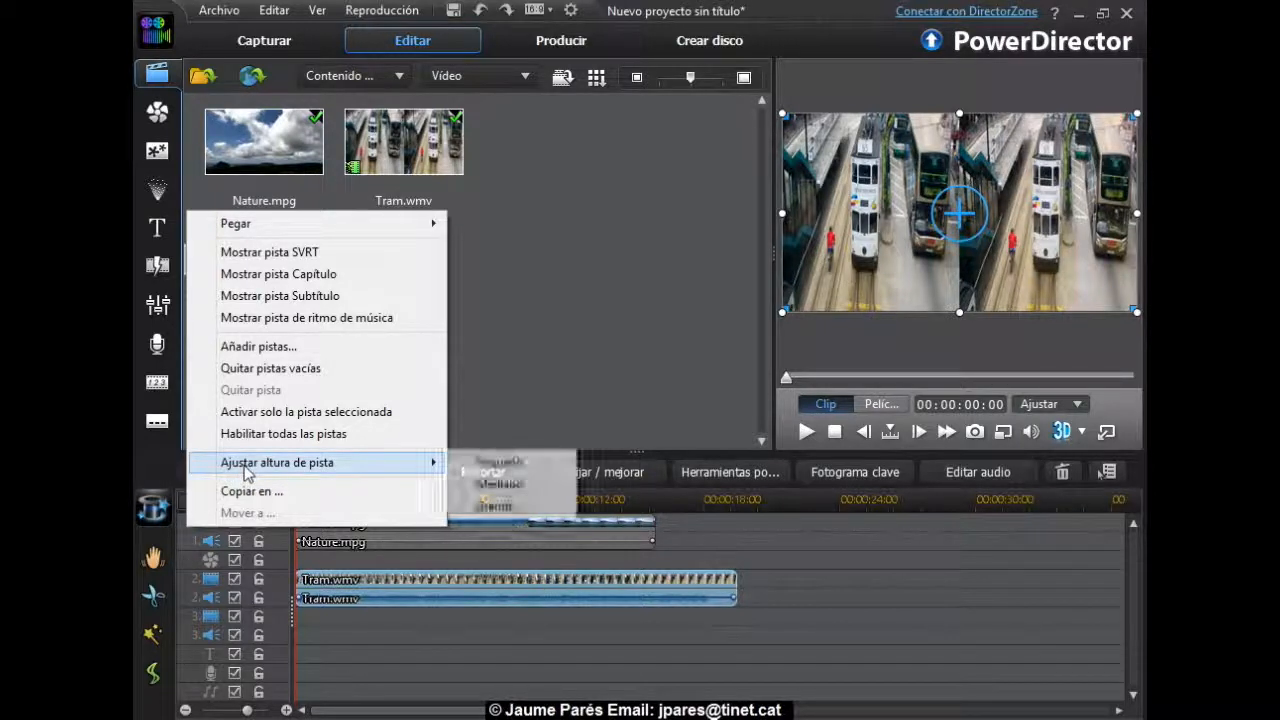
left_click(494, 506)
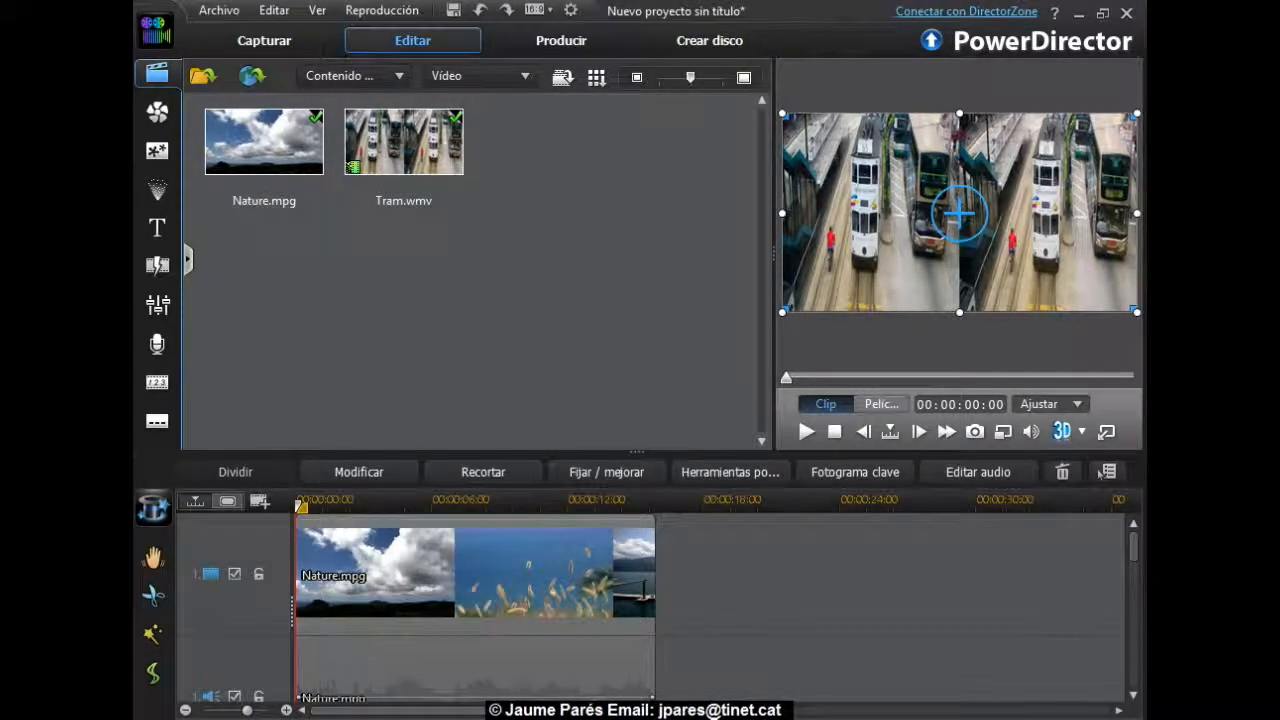
left_click_drag(1133, 555, 1132, 549)
Lock and unlock video track 1, and disable and re-enable the track
left_click(259, 576)
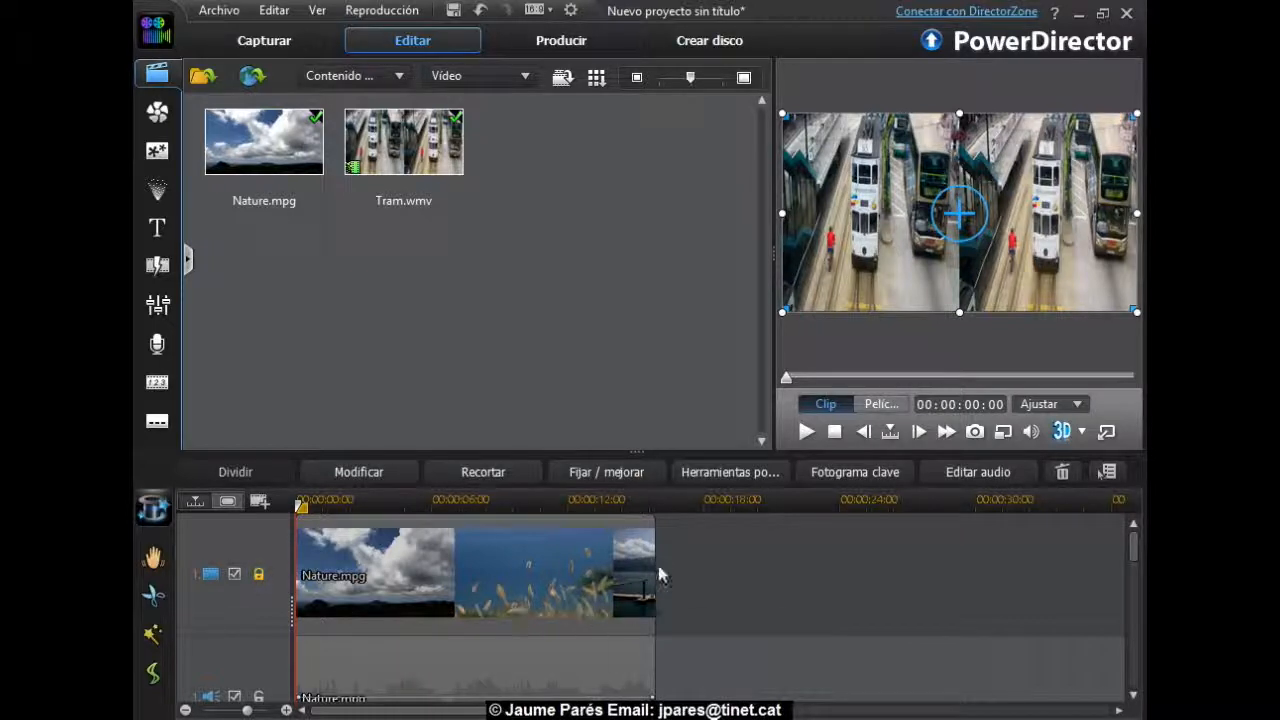
left_click(259, 576)
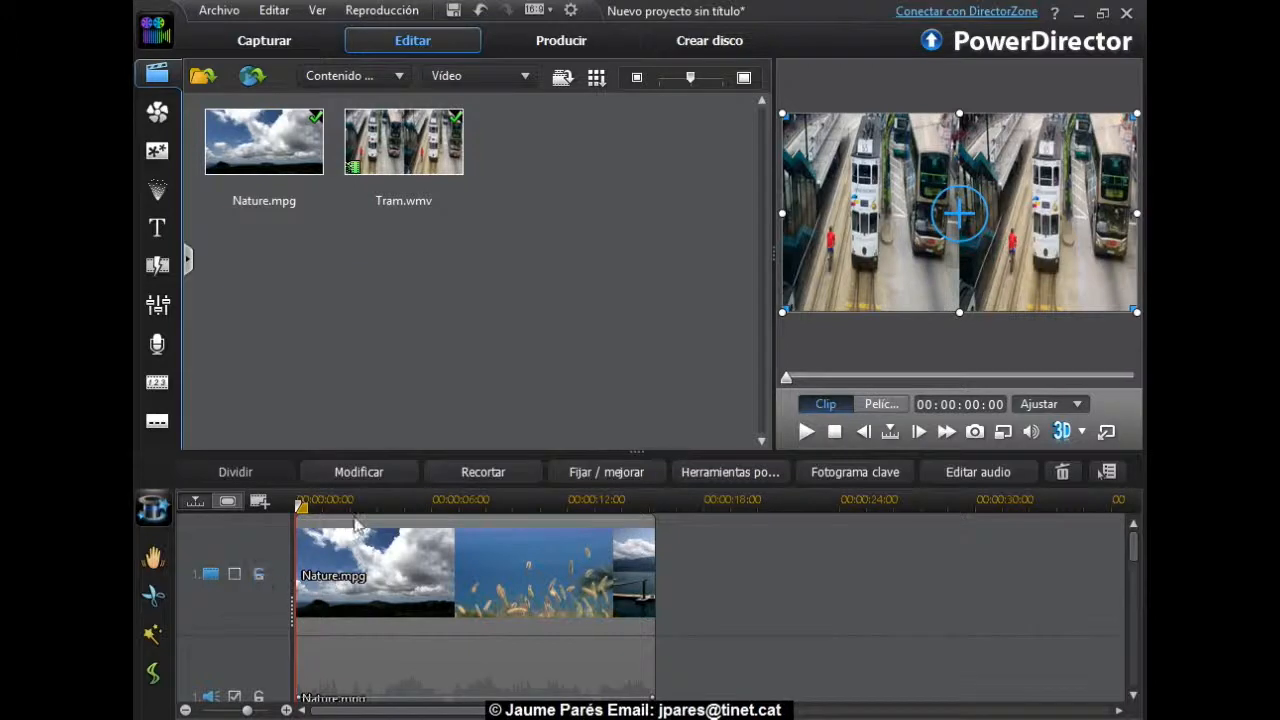
mouse_move(1136, 558)
left_mouse_down()
mouse_move(1137, 588)
mouse_move(1134, 563)
left_mouse_up()
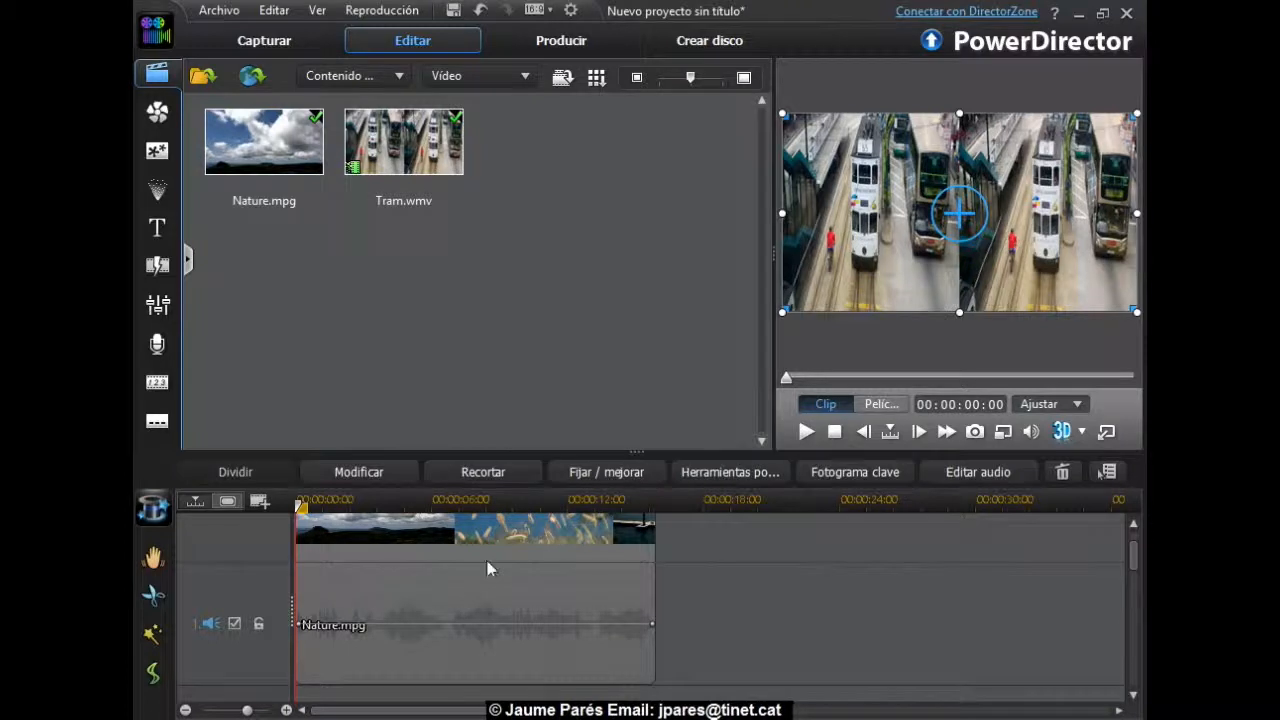
mouse_move(1132, 547)
left_mouse_down()
mouse_move(1132, 578)
mouse_move(1132, 551)
left_mouse_up()
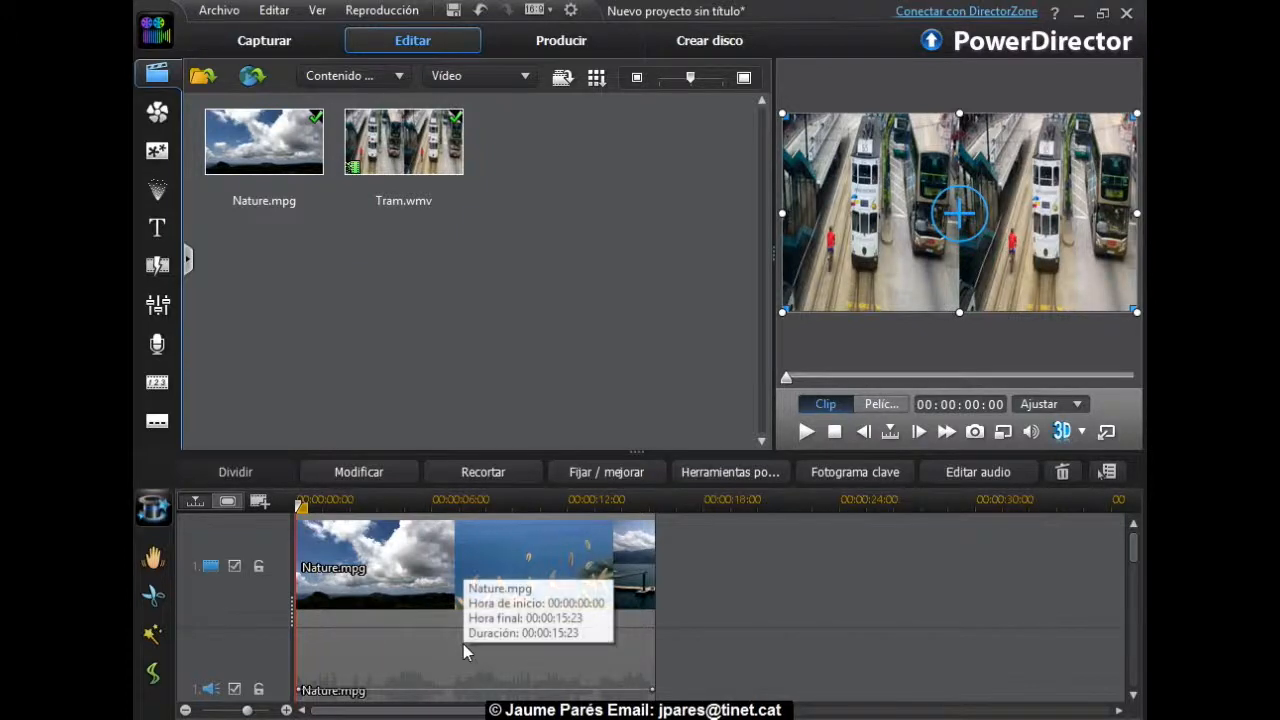
Set the height of all timeline tracks to Mediano
right_click(194, 539)
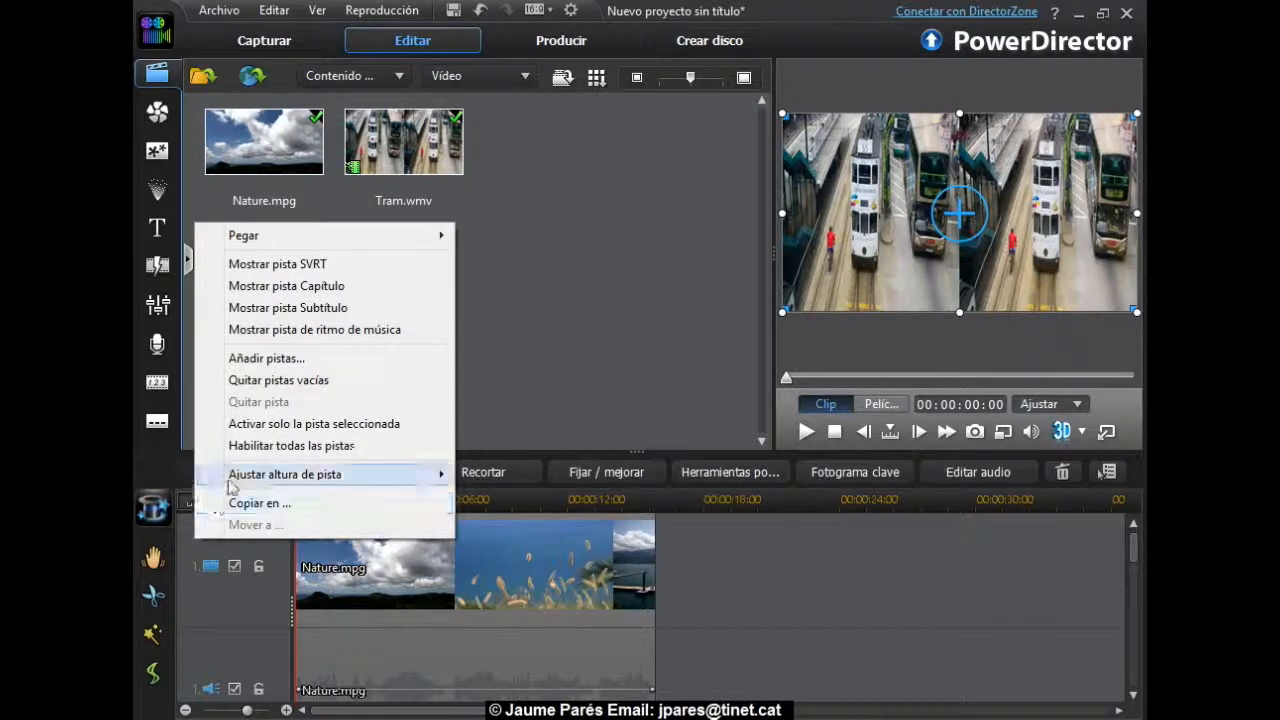
mouse_move(237, 482)
left_click(503, 497)
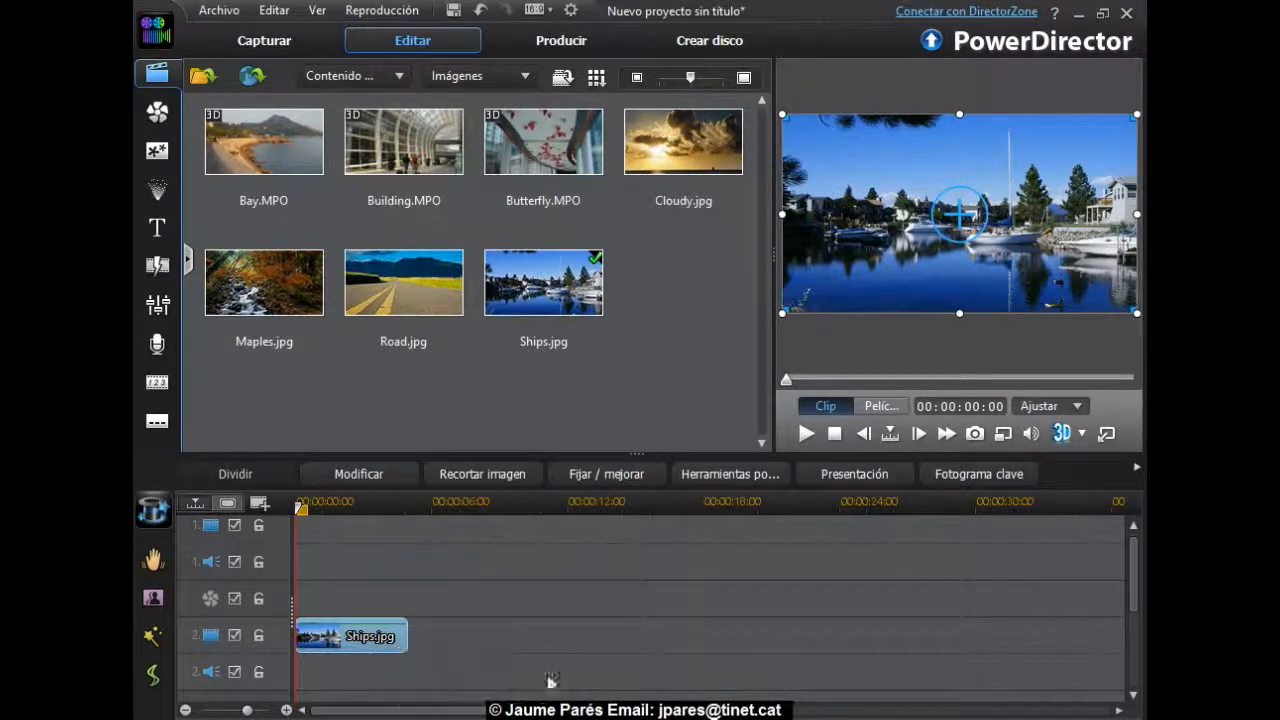
Enlarge the timeline area at the expense of the media library so that more tracks fit in view
scroll(1134, 604, "down", 1)
mouse_move(1134, 600)
left_mouse_down()
mouse_move(1134, 643)
mouse_move(1134, 598)
left_mouse_up()
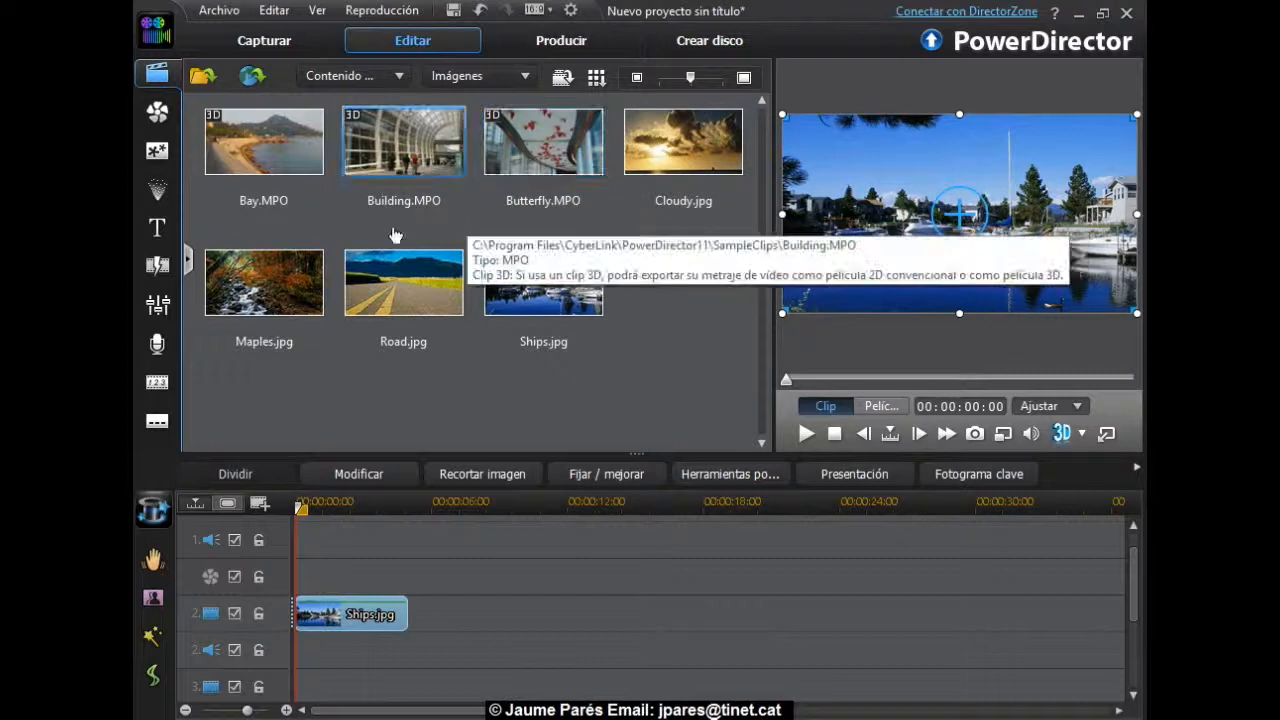
left_click_drag(560, 456, 560, 361)
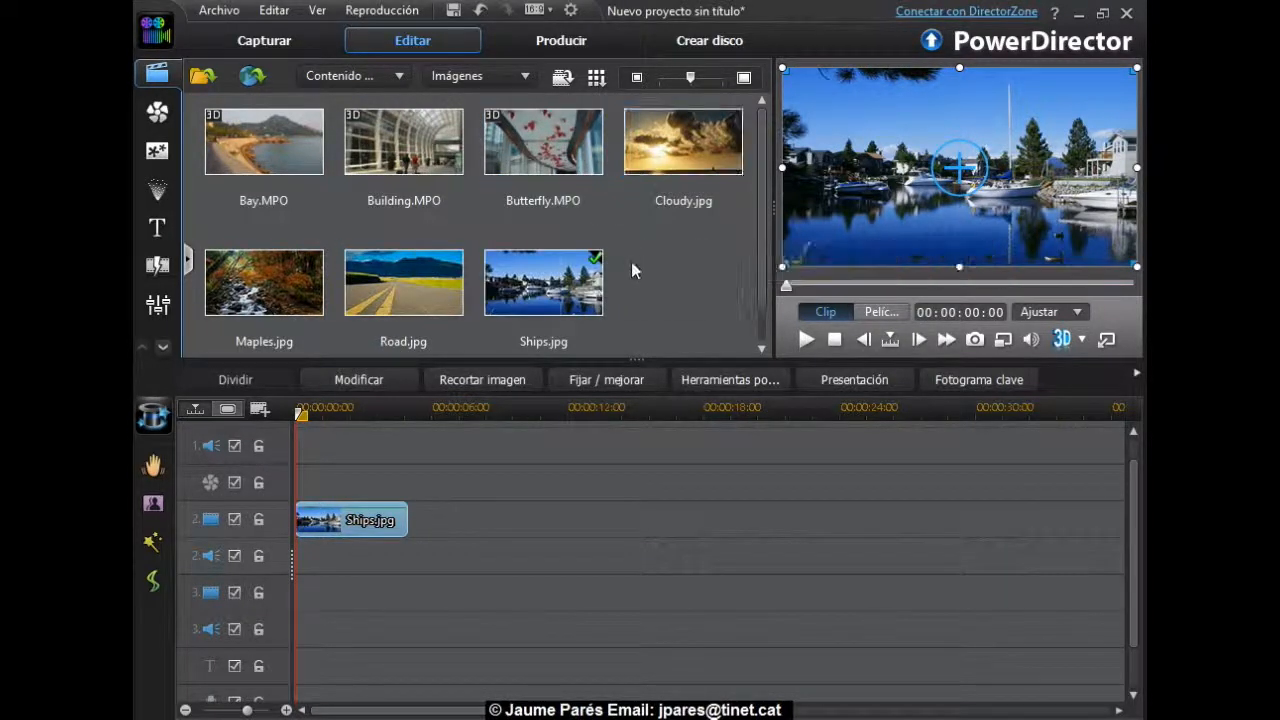
scroll(752, 263, "down", 1)
scroll(756, 255, "up", 1)
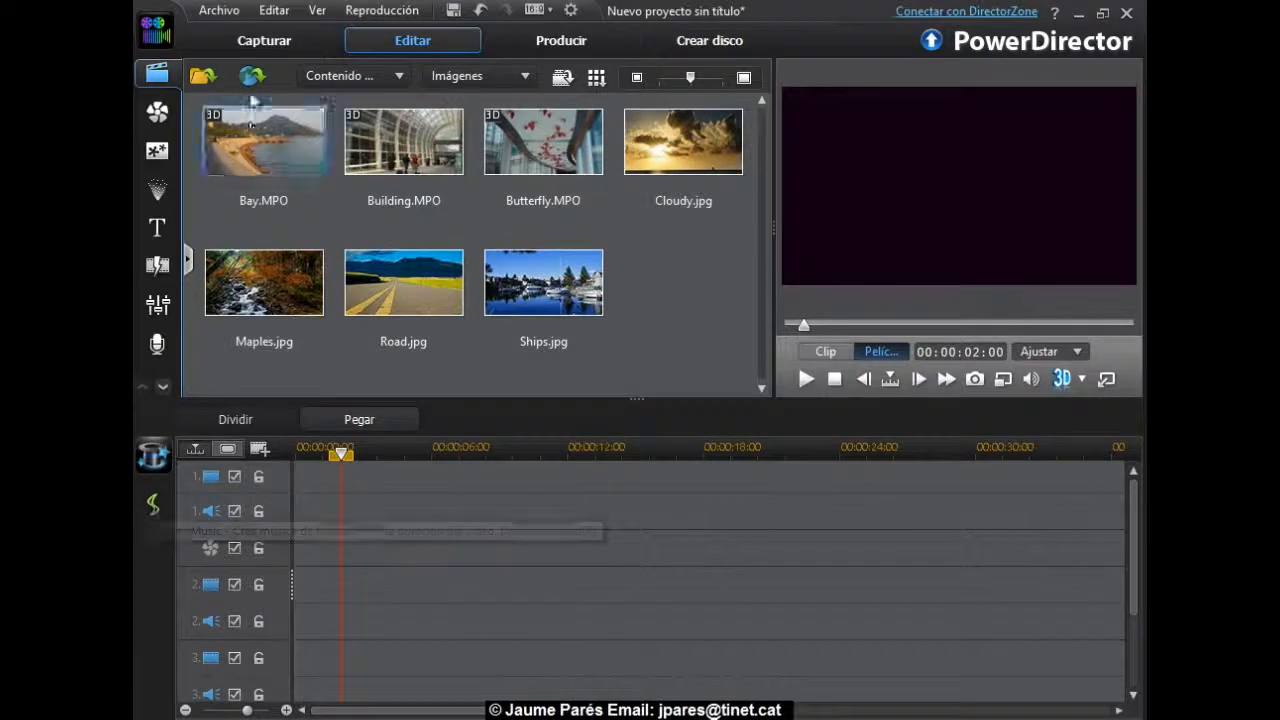
Insert all seven images from Bay.MPO to Ships.jpg into video track 1 at 00:00:02:00, using the Sobrescribir option
left_click(245, 138)
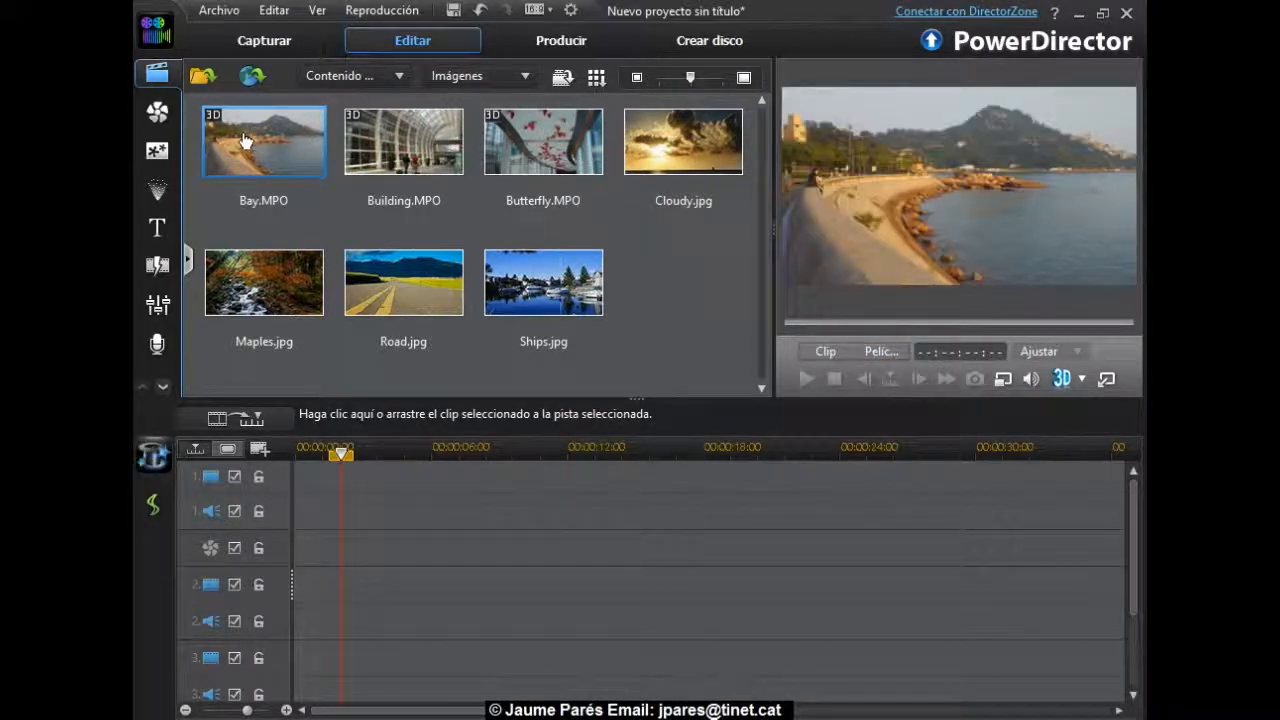
left_click(512, 272, "shift")
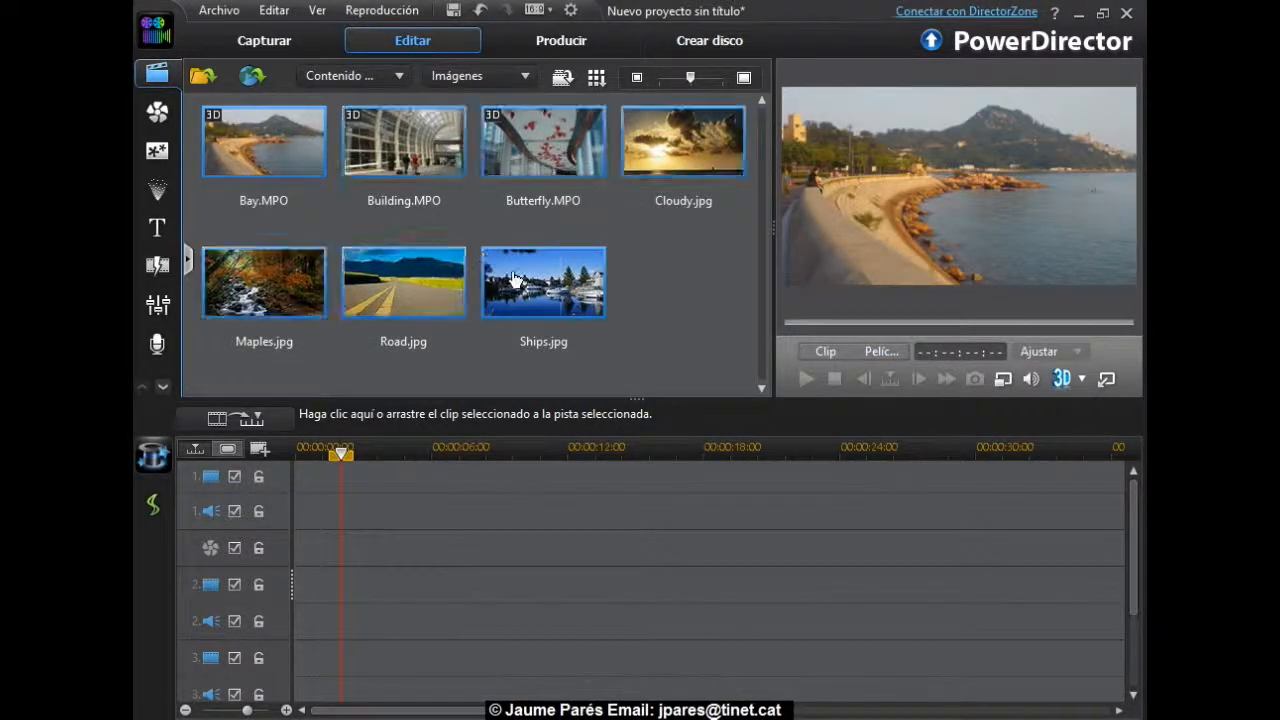
right_click(512, 271)
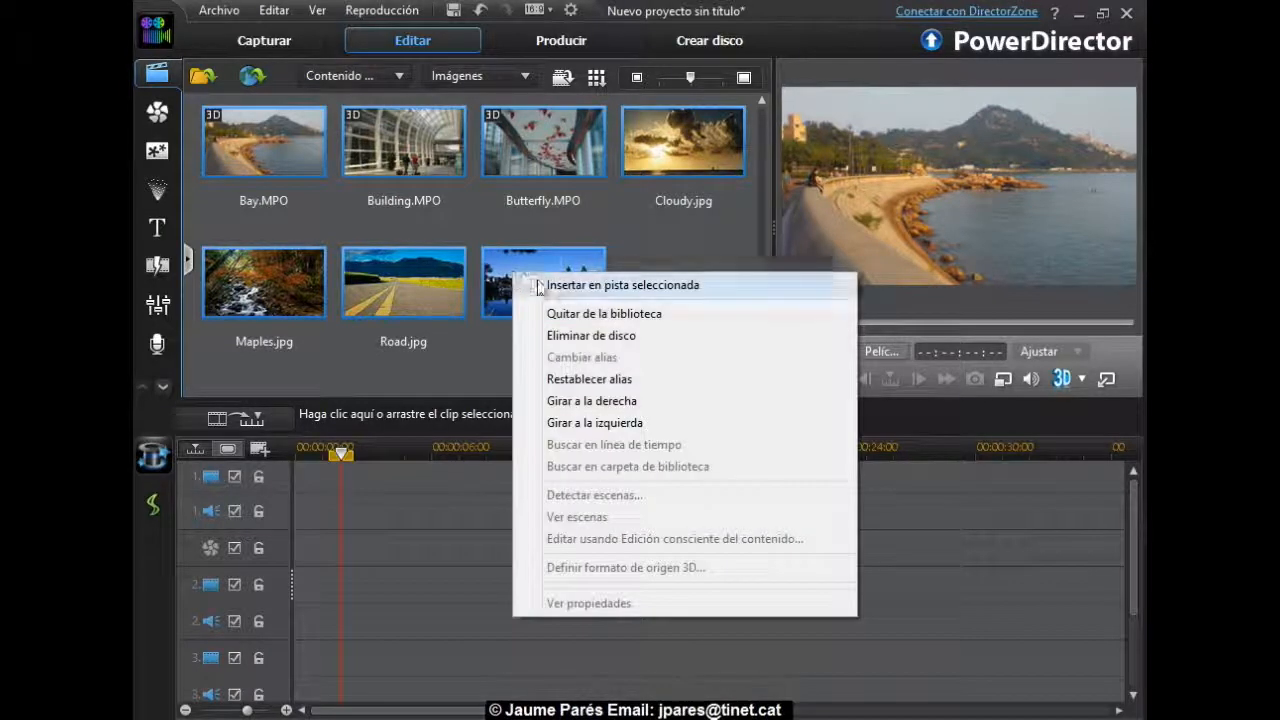
left_click(545, 286)
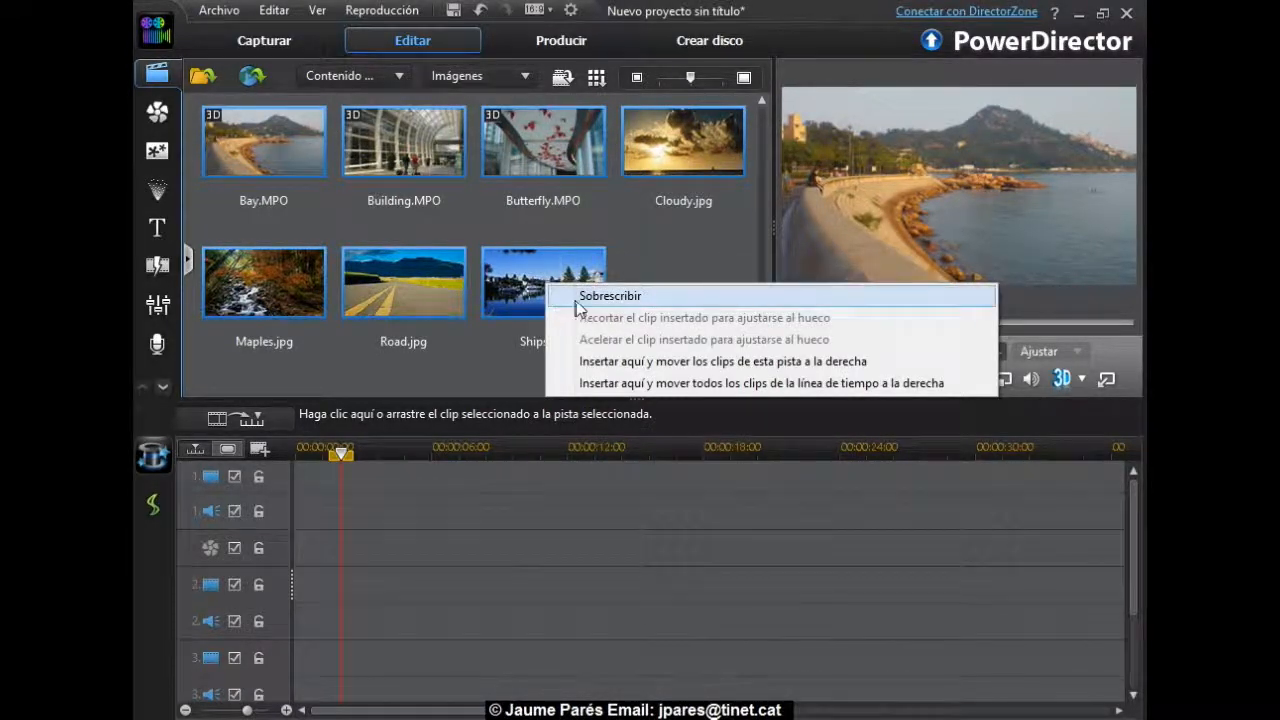
left_click(580, 298)
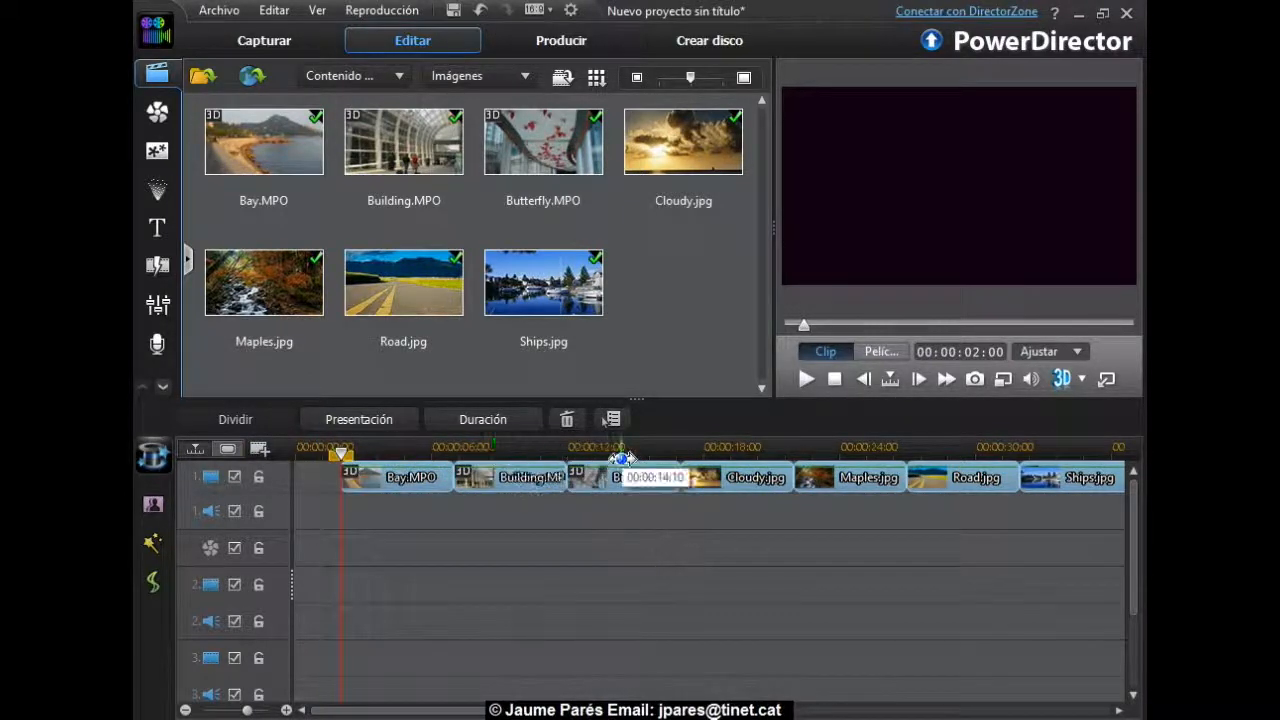
View the images in the storyboard, return to the timeline and shift the whole selected row of images slightly earlier on track 1
left_click(228, 449)
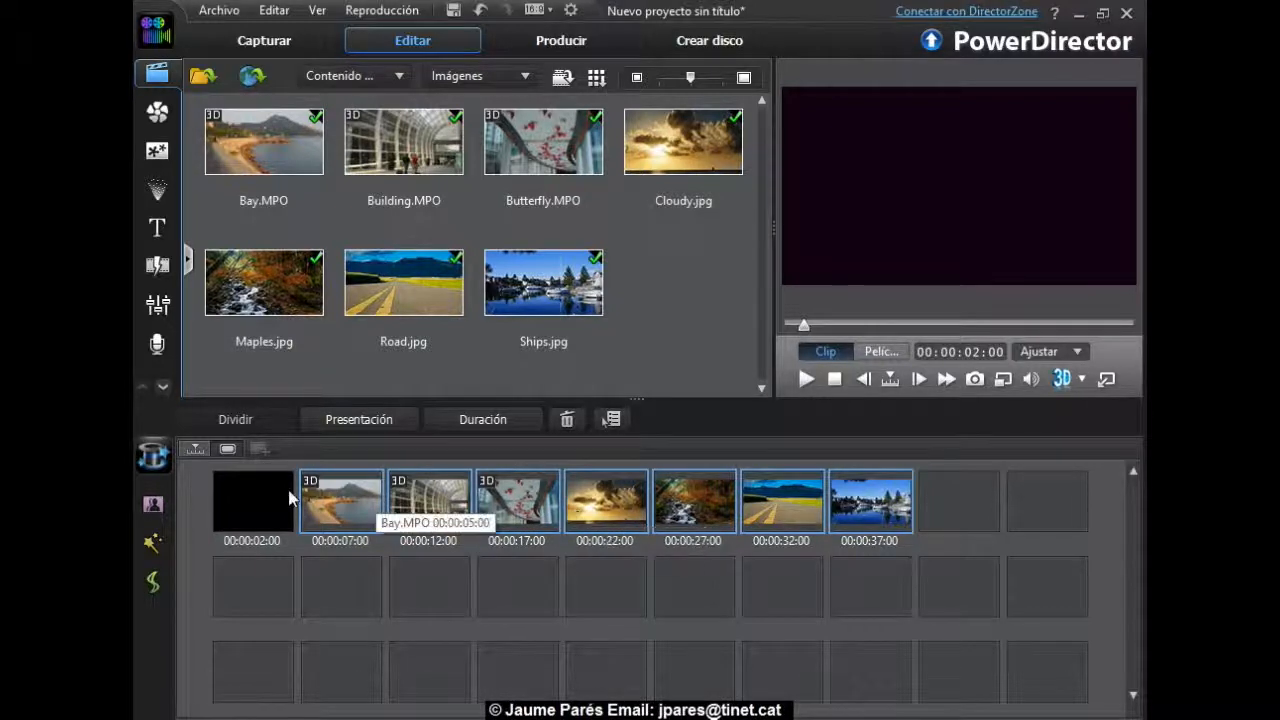
left_click(196, 450)
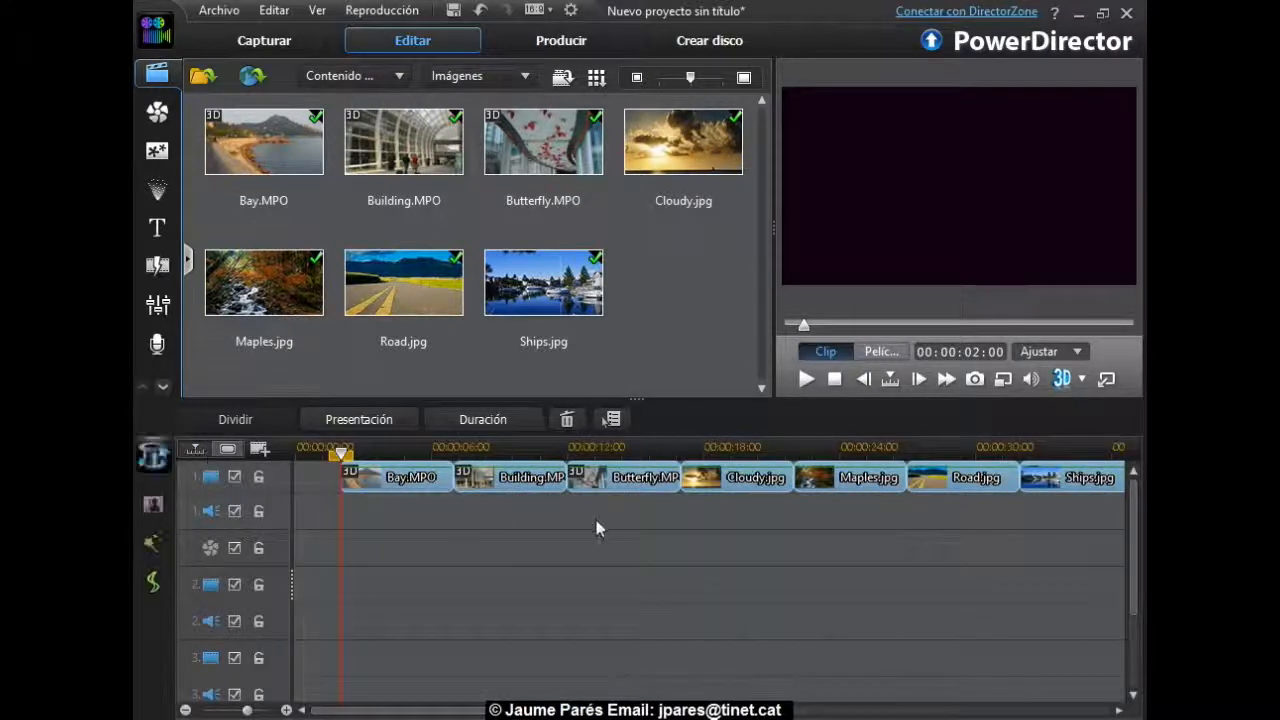
mouse_move(706, 484)
left_mouse_down()
mouse_move(655, 510)
mouse_move(545, 503)
mouse_move(698, 497)
left_mouse_up()
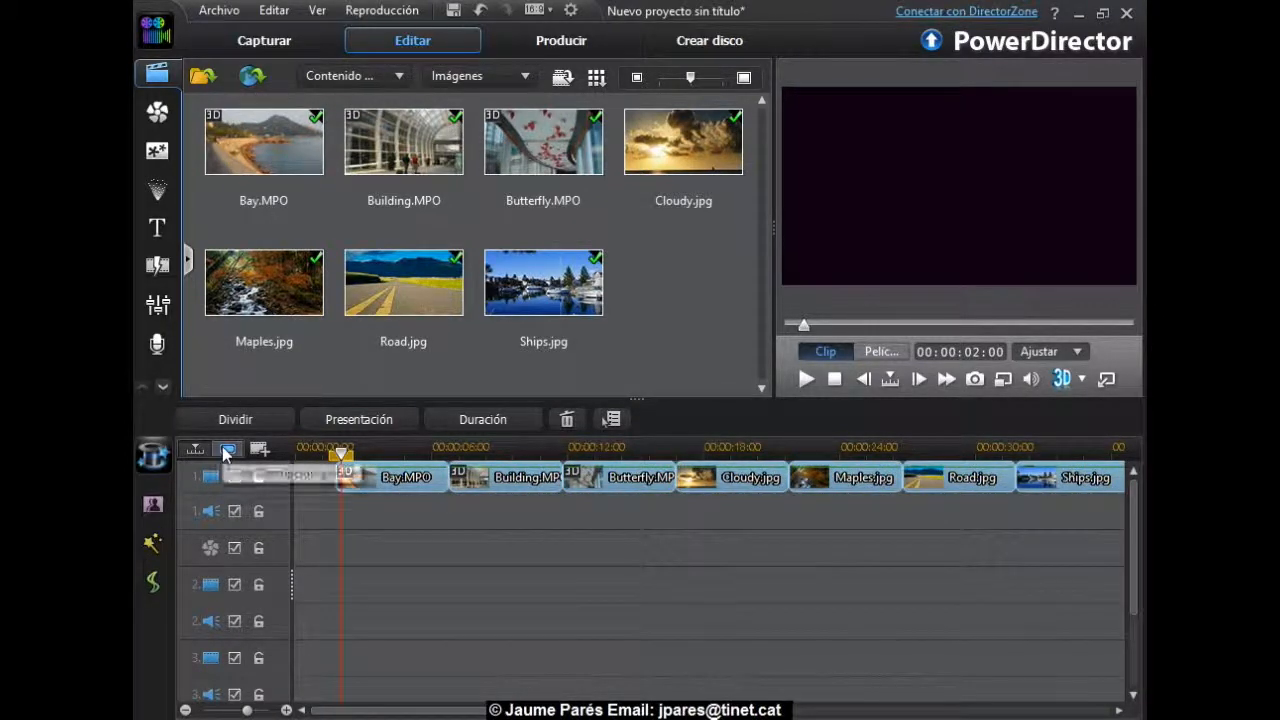
Move Cloudy.jpg to the first position in the storyboard, ahead of the black gap, and return to the timeline
left_click(226, 450)
left_click(578, 508)
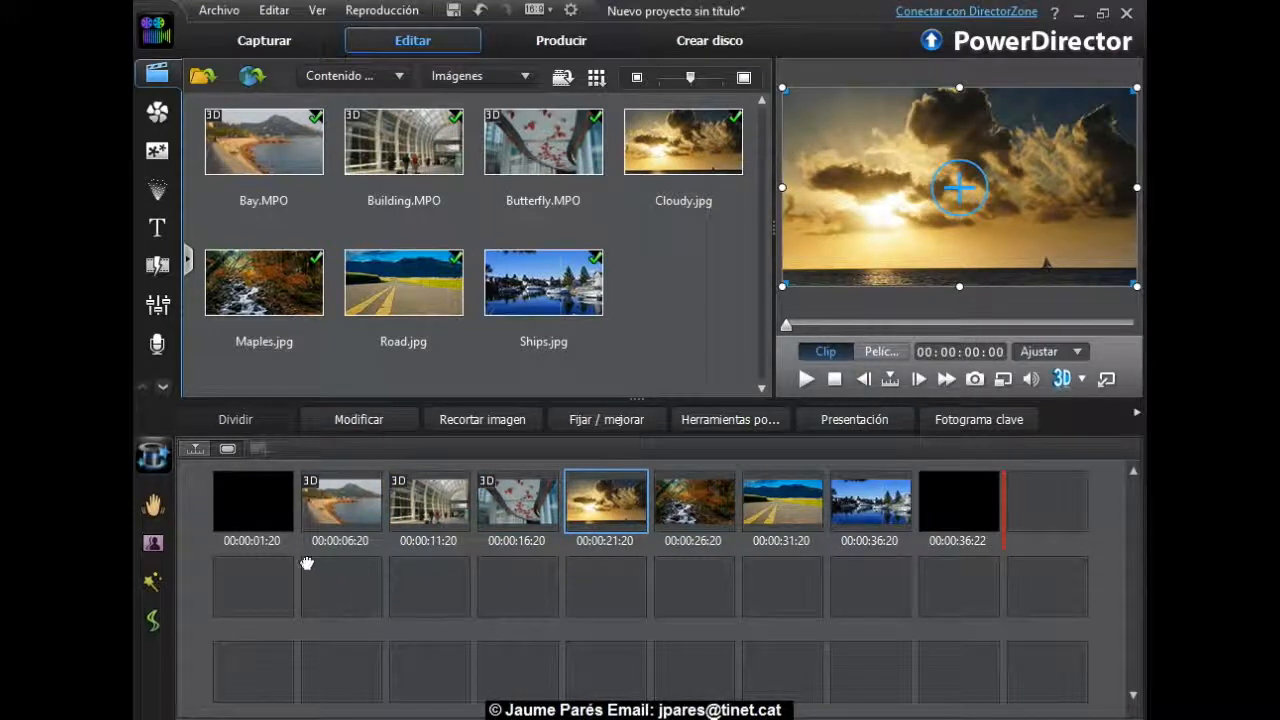
left_click_drag(233, 509, 236, 511)
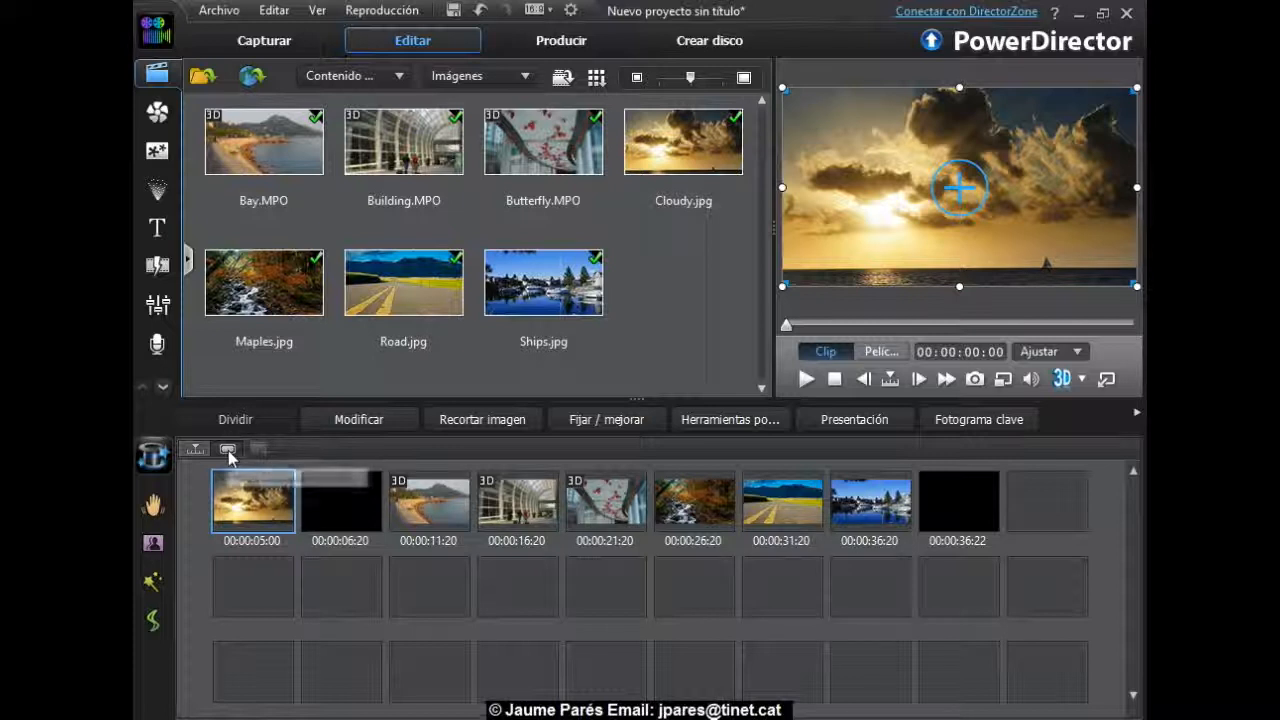
left_click(195, 450)
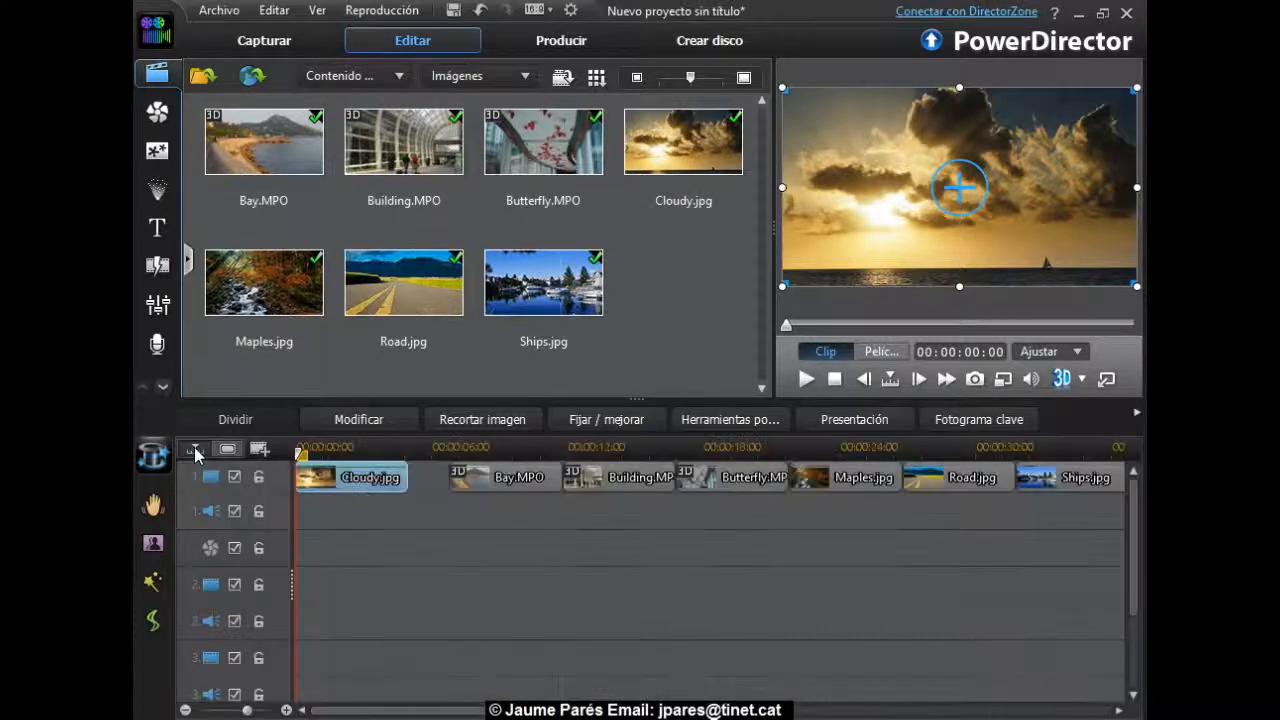
Close the gaps on track 1 by moving Bay.MPO against Cloudy.jpg and Building.MPO against Bay.MPO
left_click(451, 482)
left_click_drag(451, 493, 433, 494)
left_click_drag(591, 487, 552, 488)
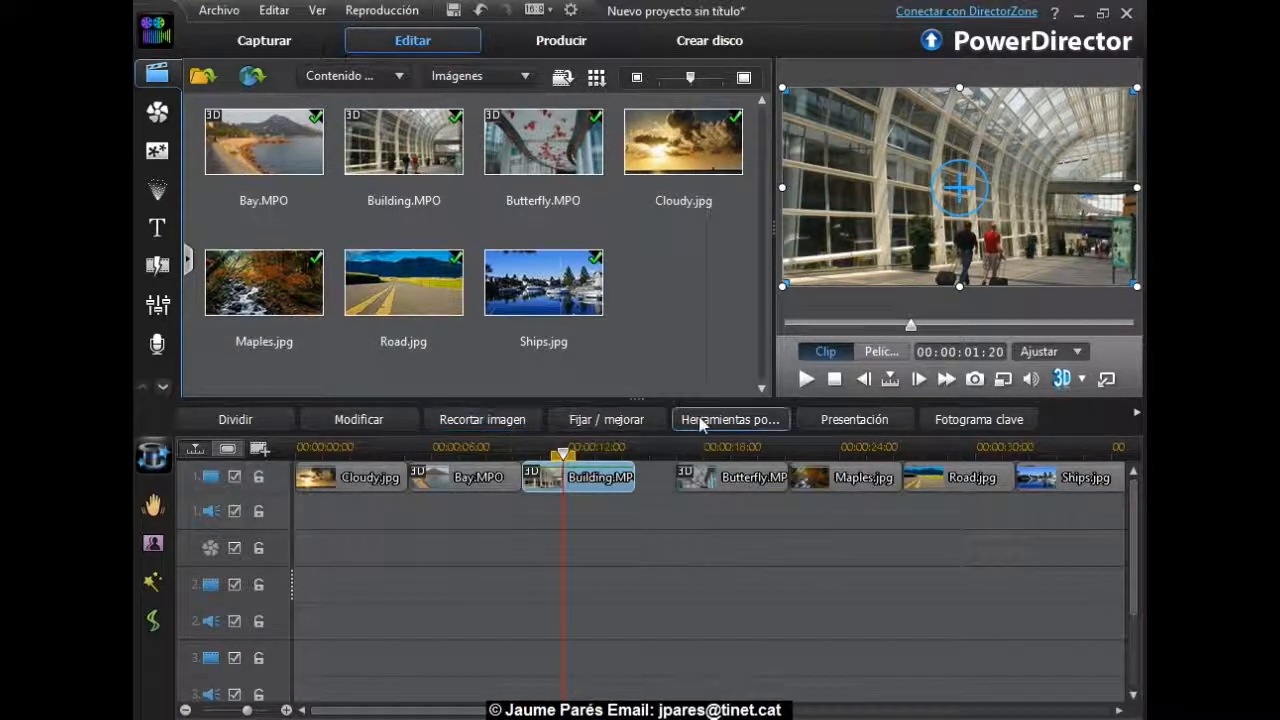
Browse the further editing functions available for the selected Building.MPO image
left_click(1137, 413)
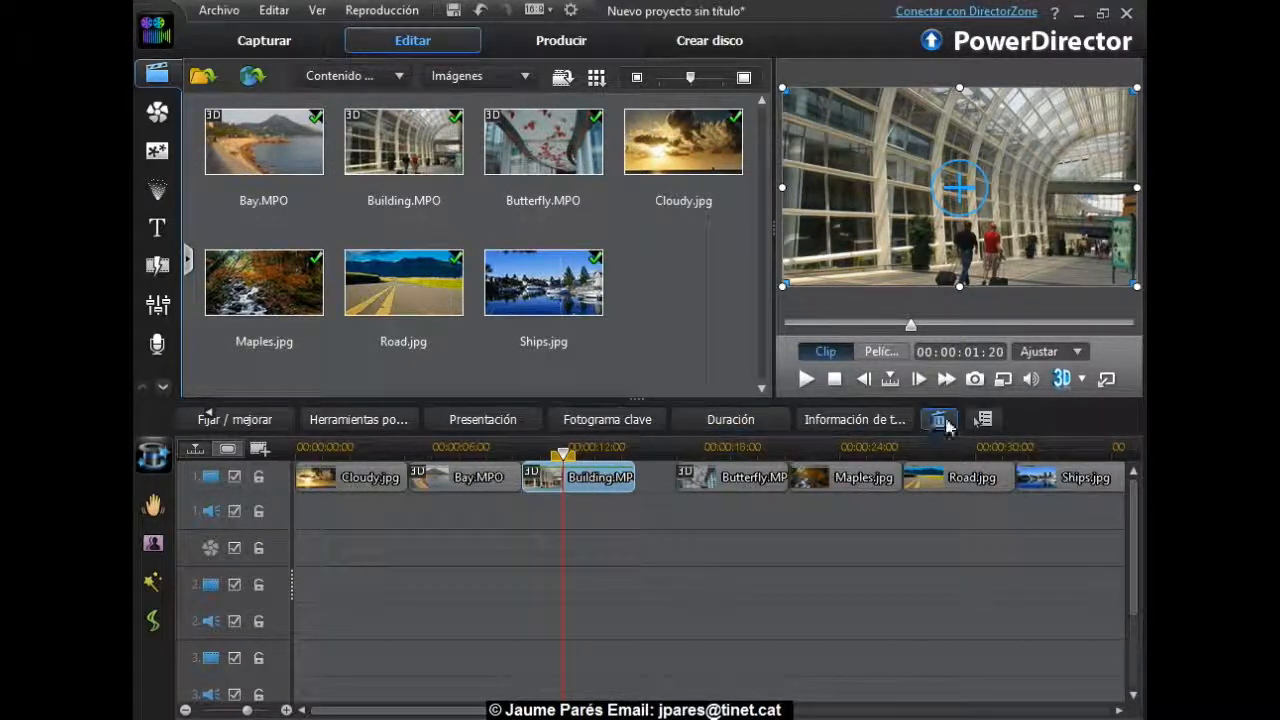
left_click(204, 420)
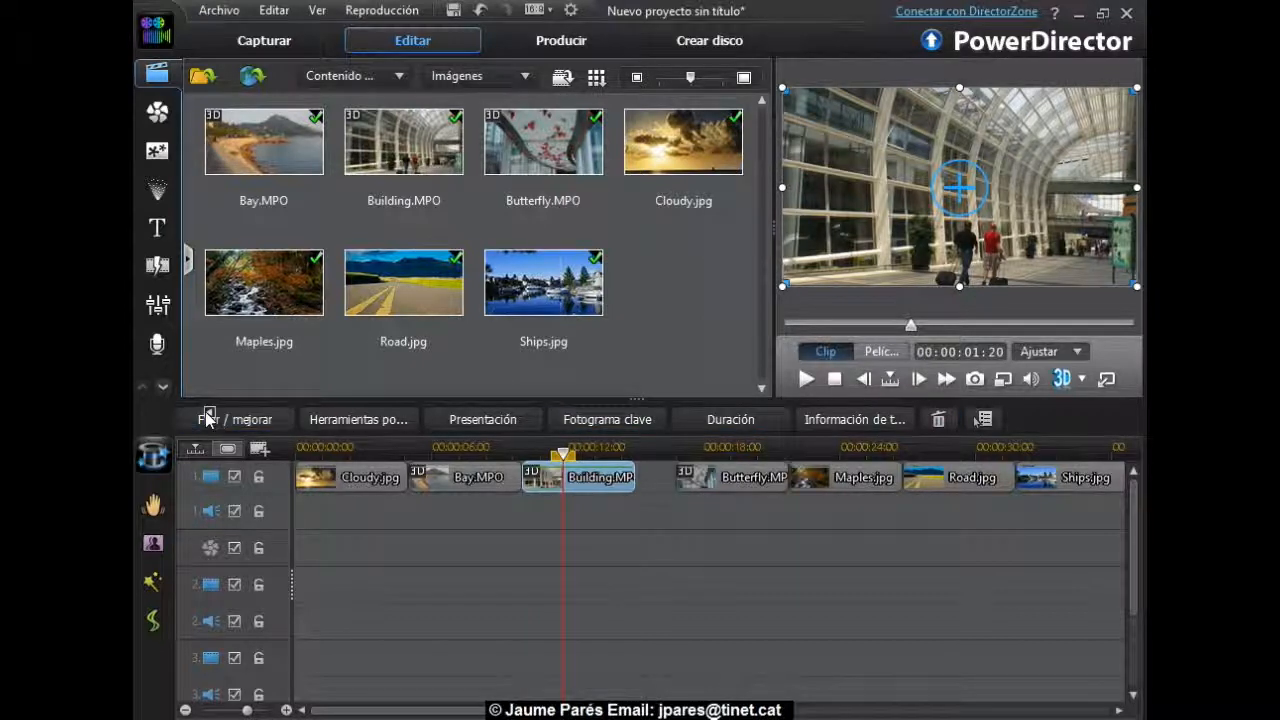